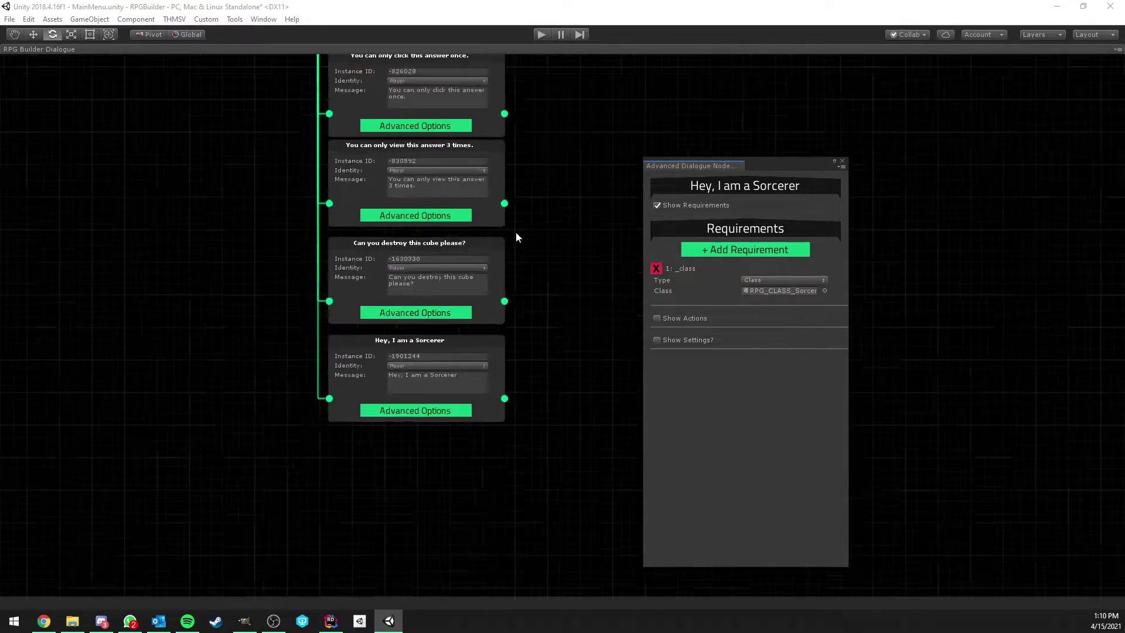
Step: Remove the Class requirement from the "Hey, I am a Sorcerer" dialogue node
click(654, 269)
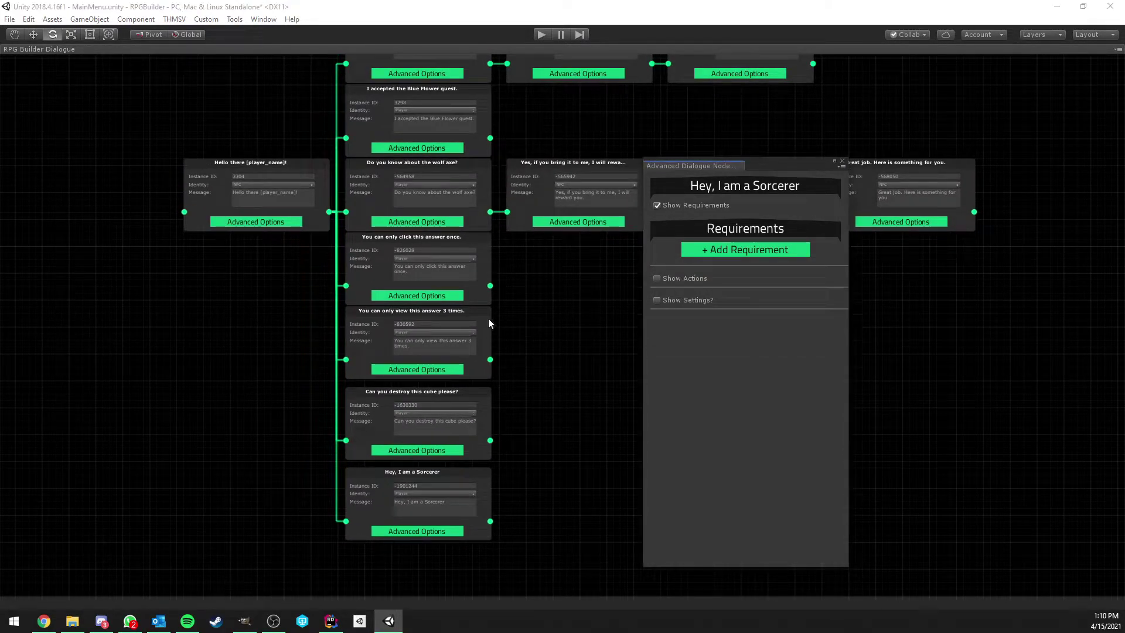
scroll(539, 169, up, 3)
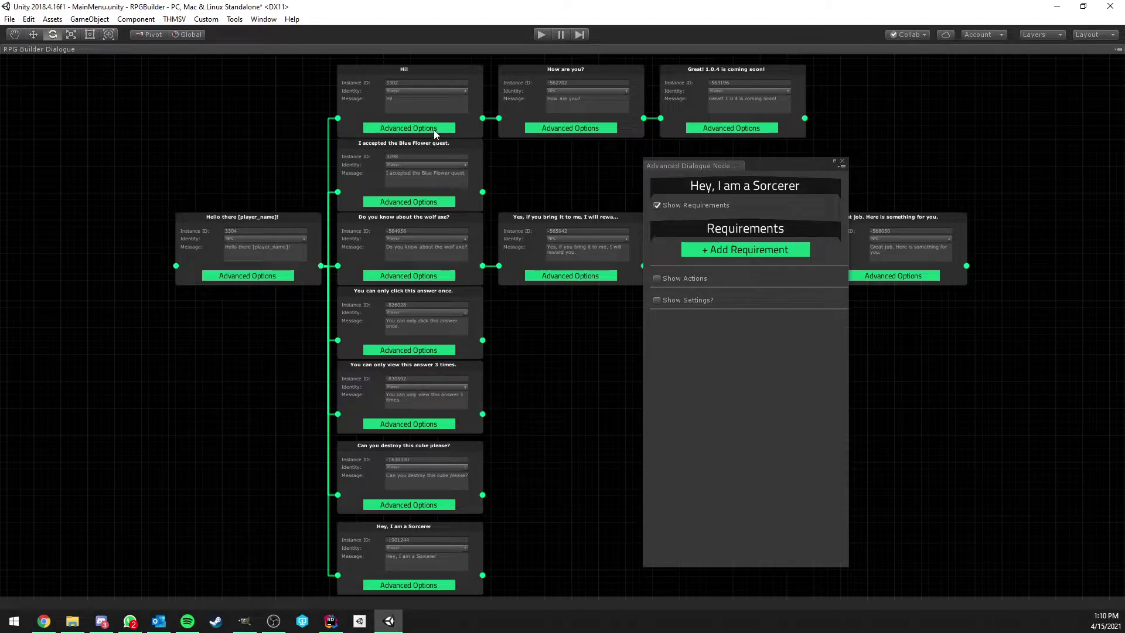
scroll(515, 269, up, 3)
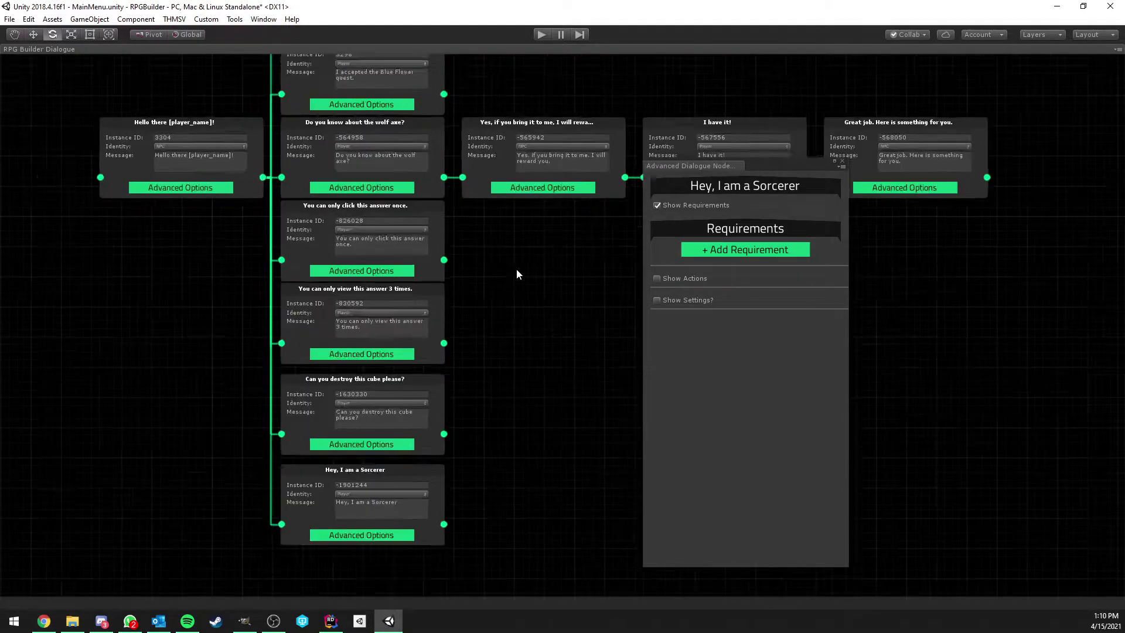
scroll(503, 158, down, 4)
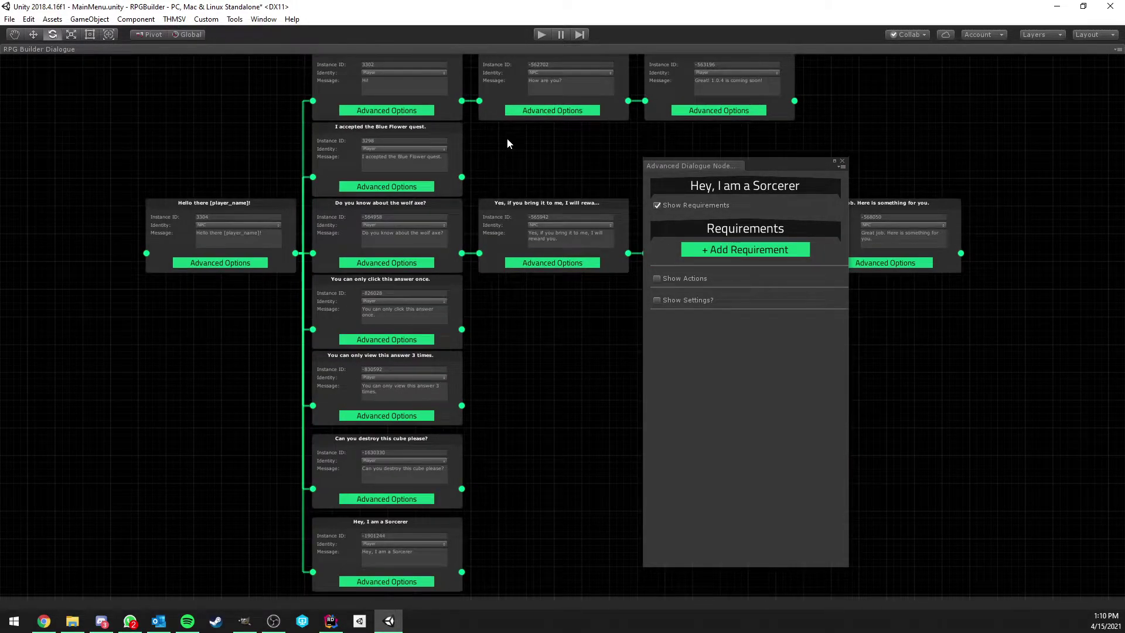
scroll(505, 163, down, 2)
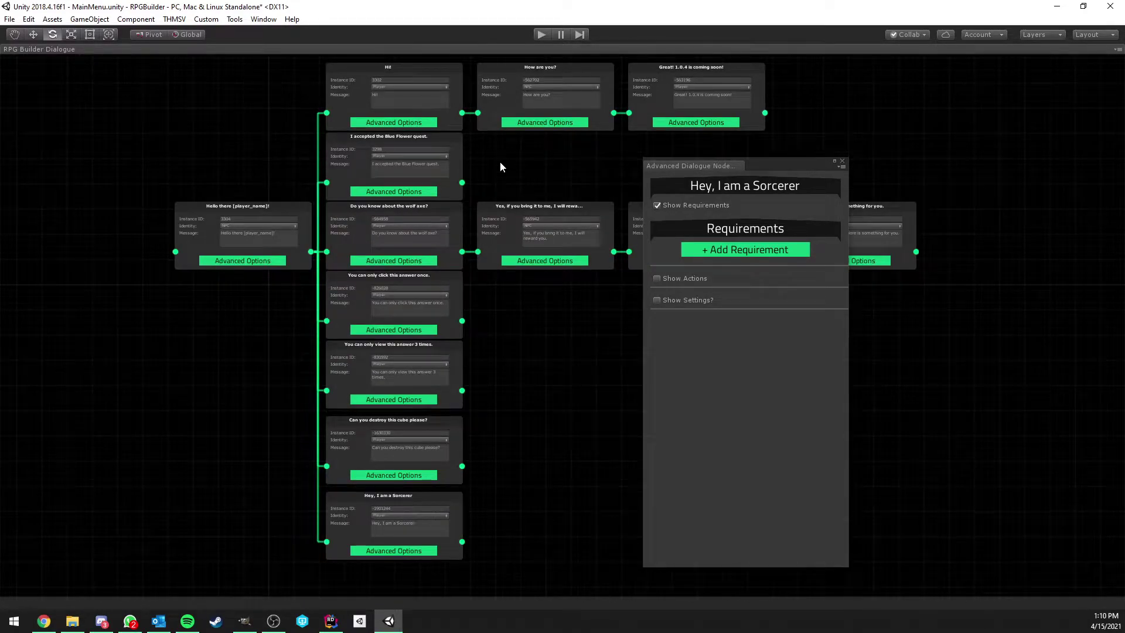
scroll(494, 160, up, 1)
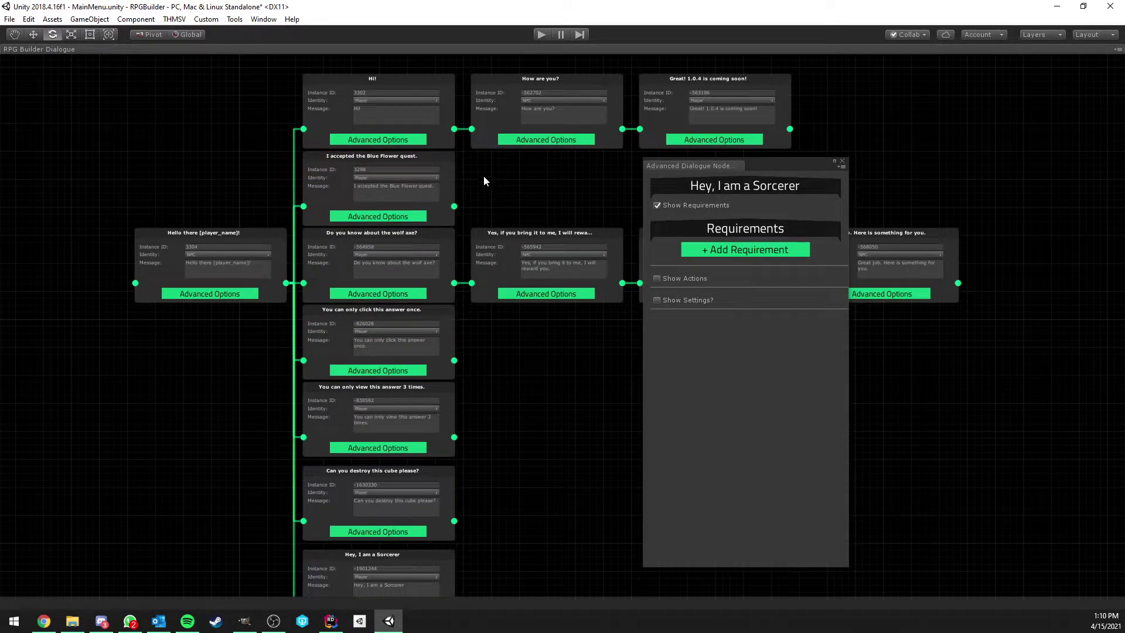
drag(482, 176, 408, 168)
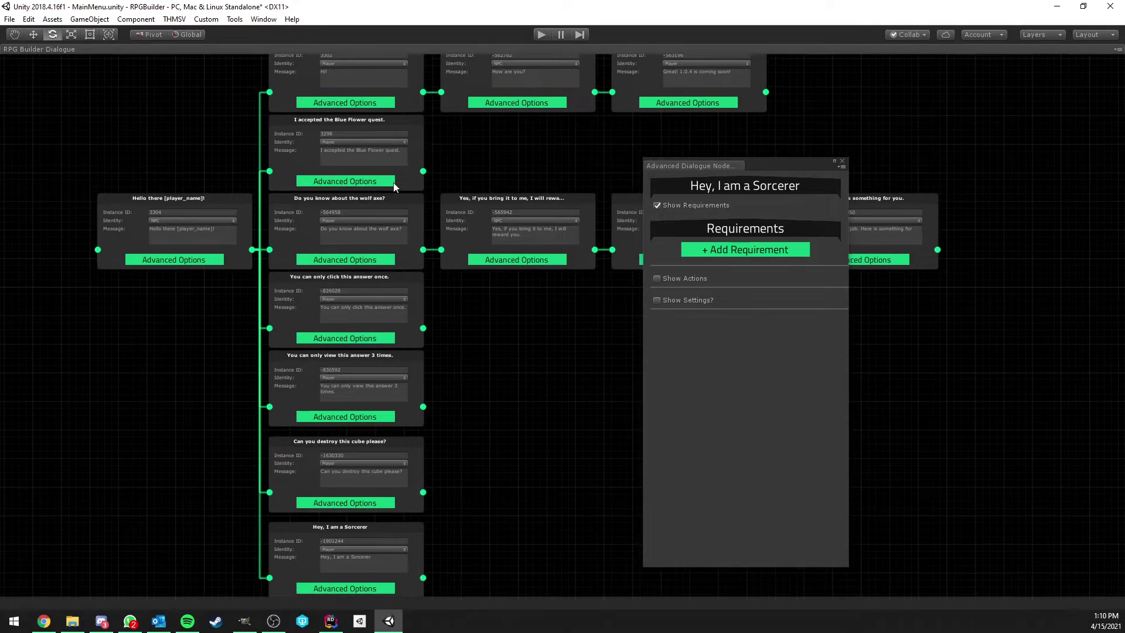
scroll(414, 338, up, 2)
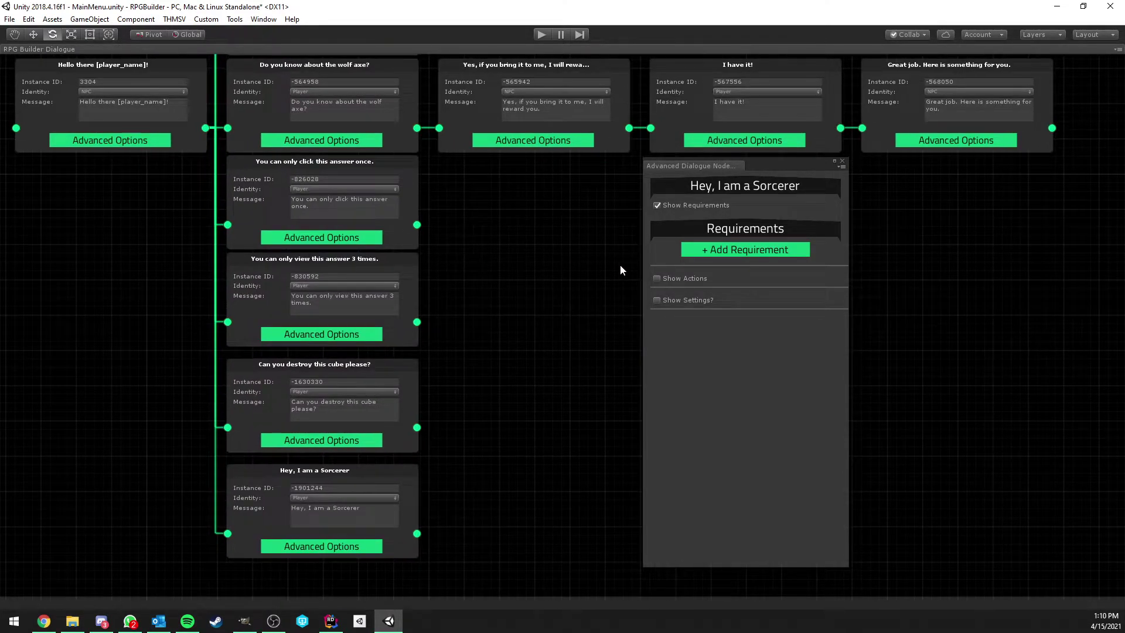
Step: Add an Npc Killed requirement to the Sorcerer node, assign the RPG_NPC_Raised M… NPC and try a kill count of 500
click(702, 246)
click(762, 280)
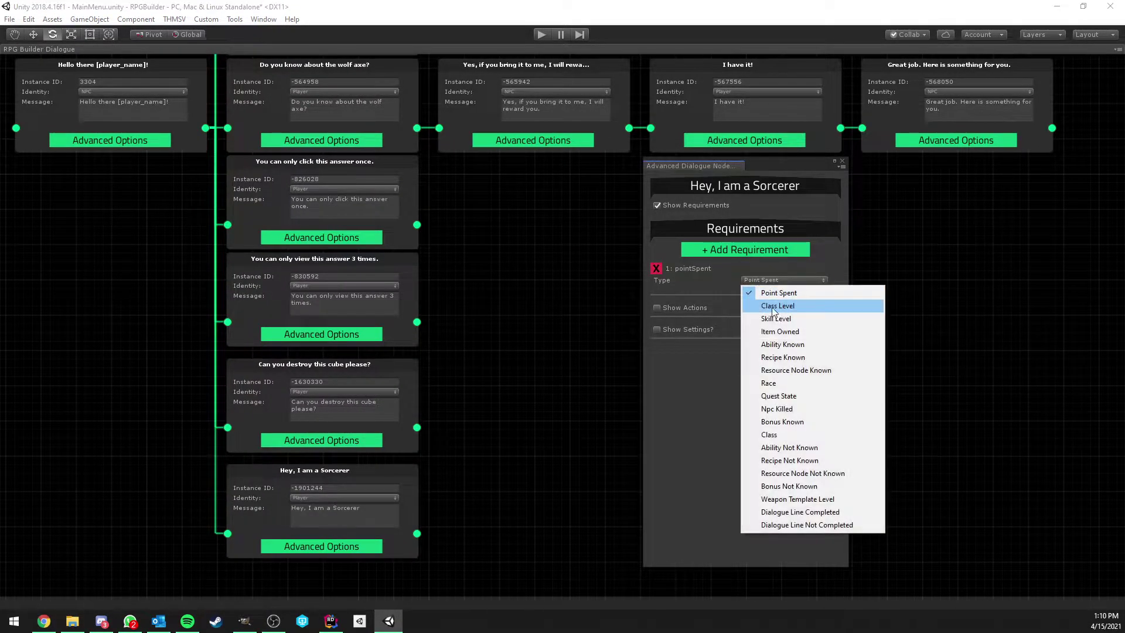
click(795, 409)
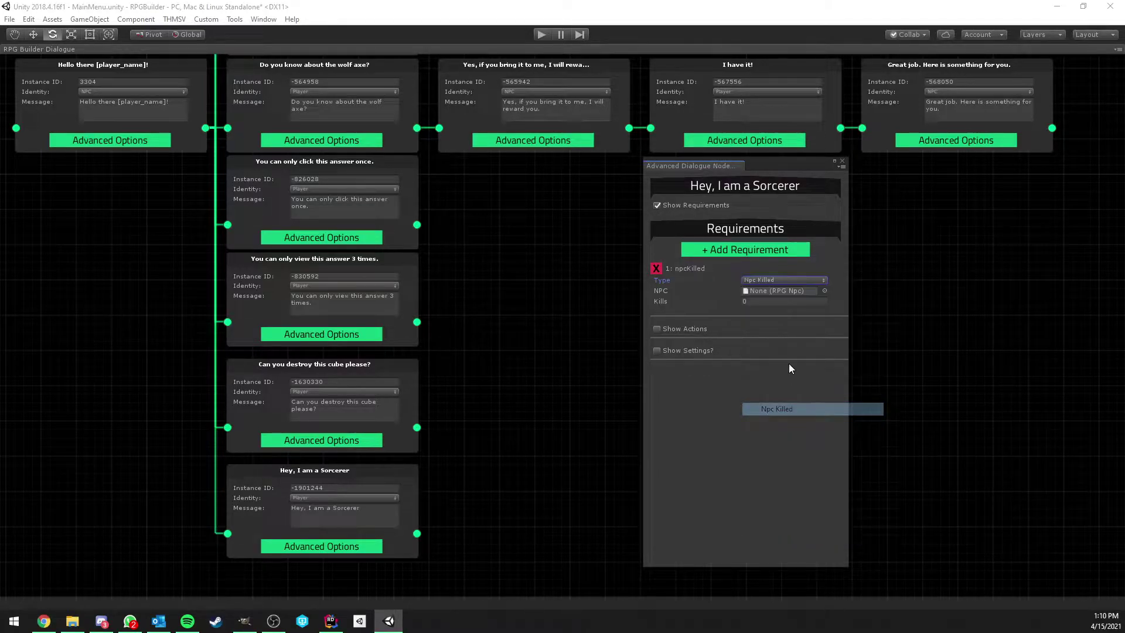
click(824, 290)
double_click(663, 293)
click(788, 301)
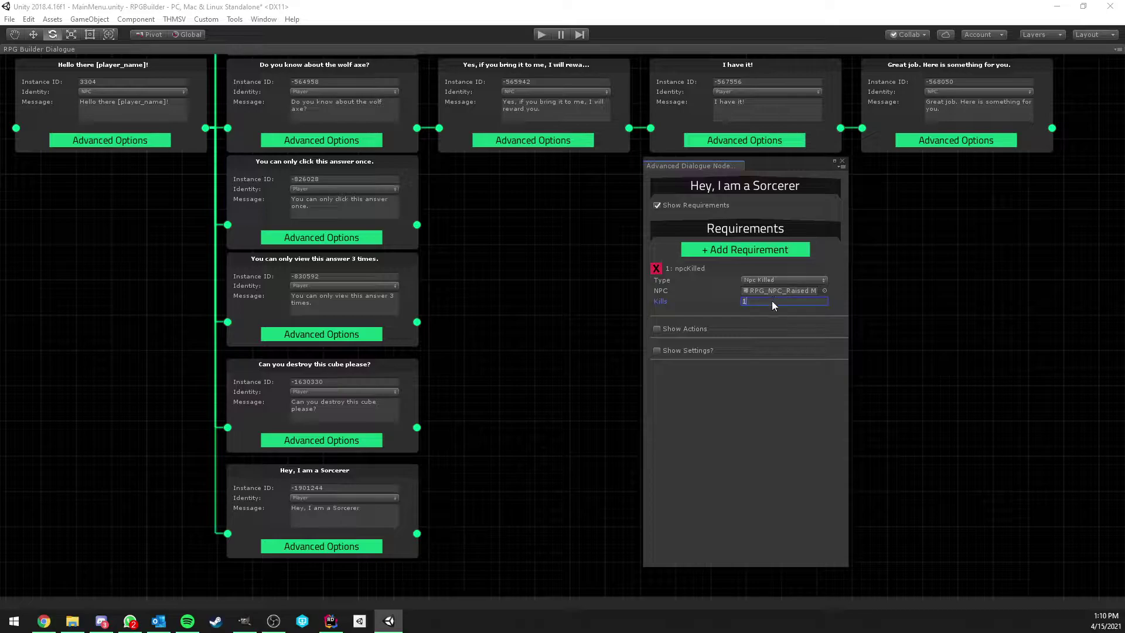
text(500)
Step: Remove the Npc Killed requirement from the Sorcerer node and collapse the requirements section
click(772, 280)
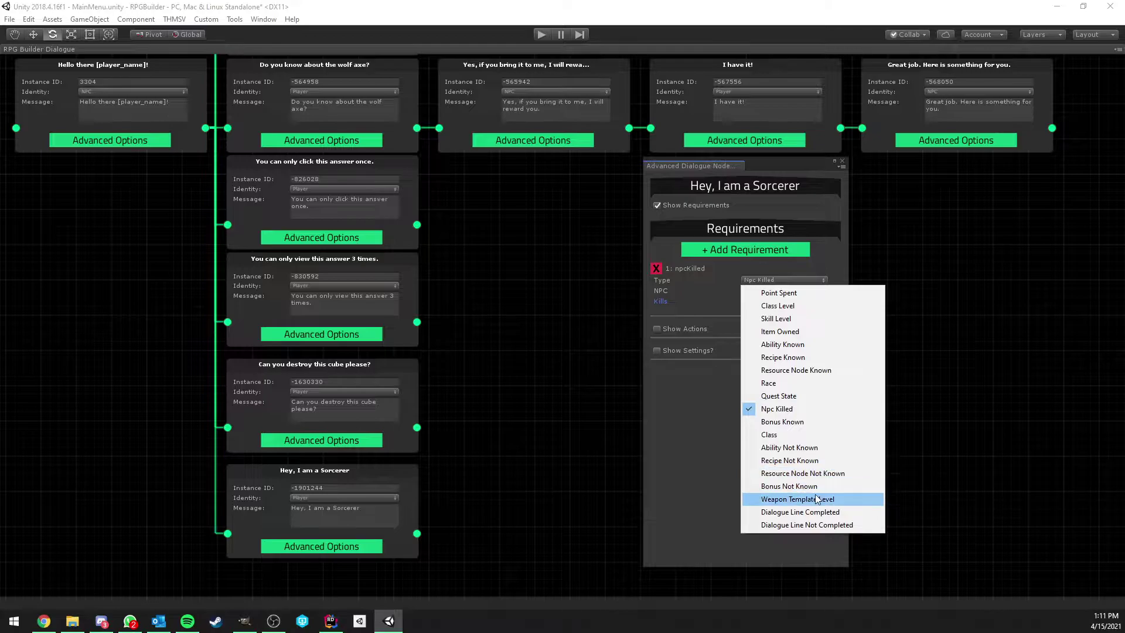
click(714, 321)
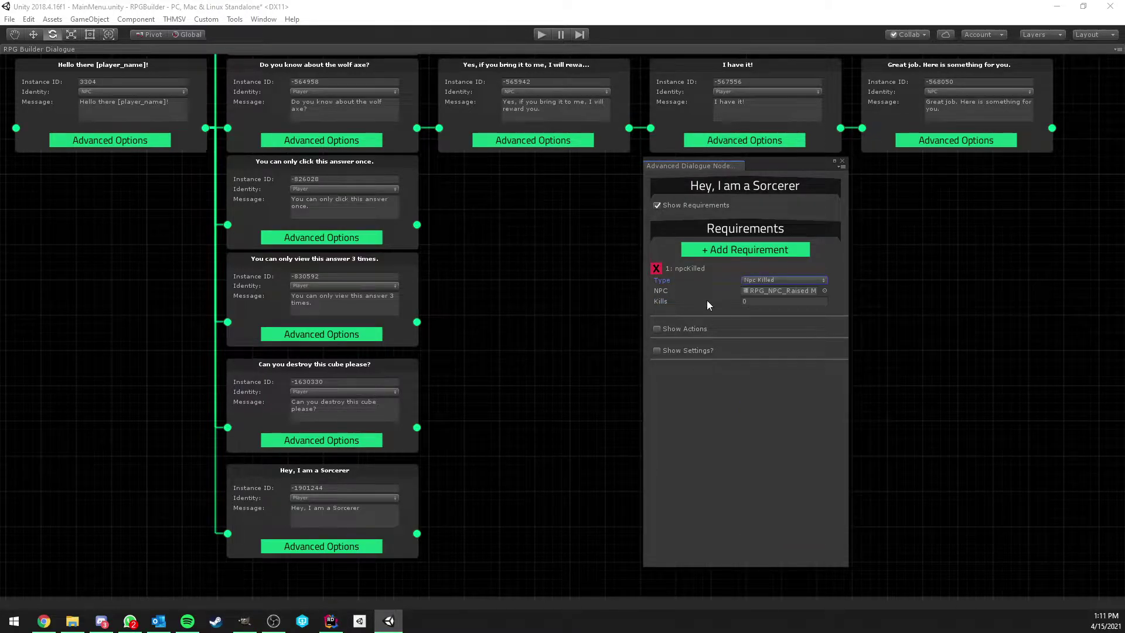
click(656, 267)
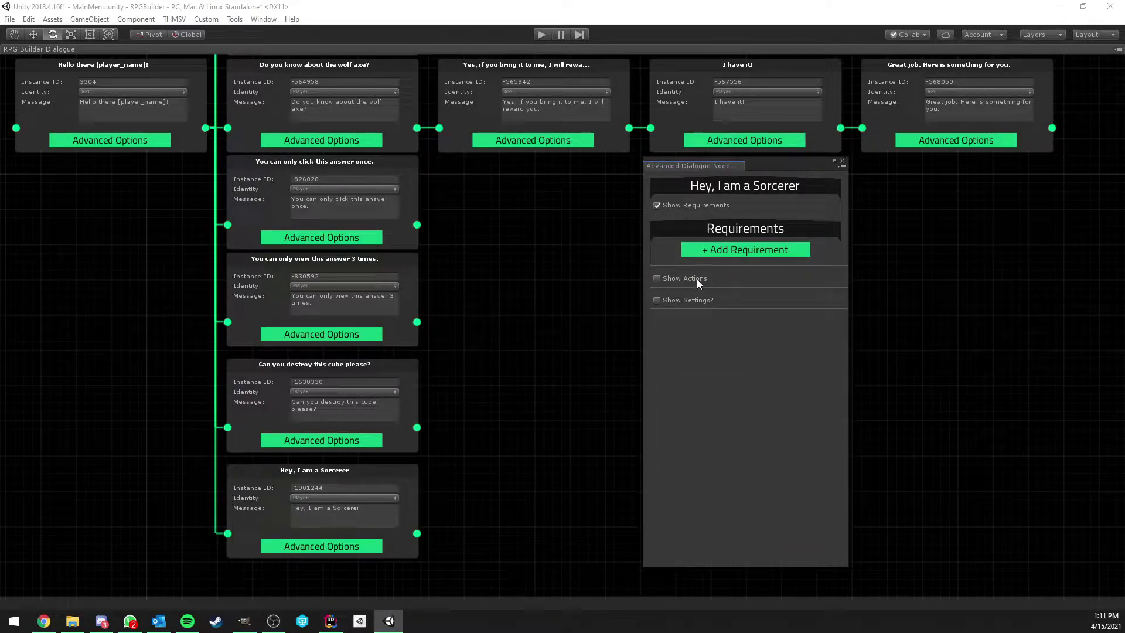
click(658, 206)
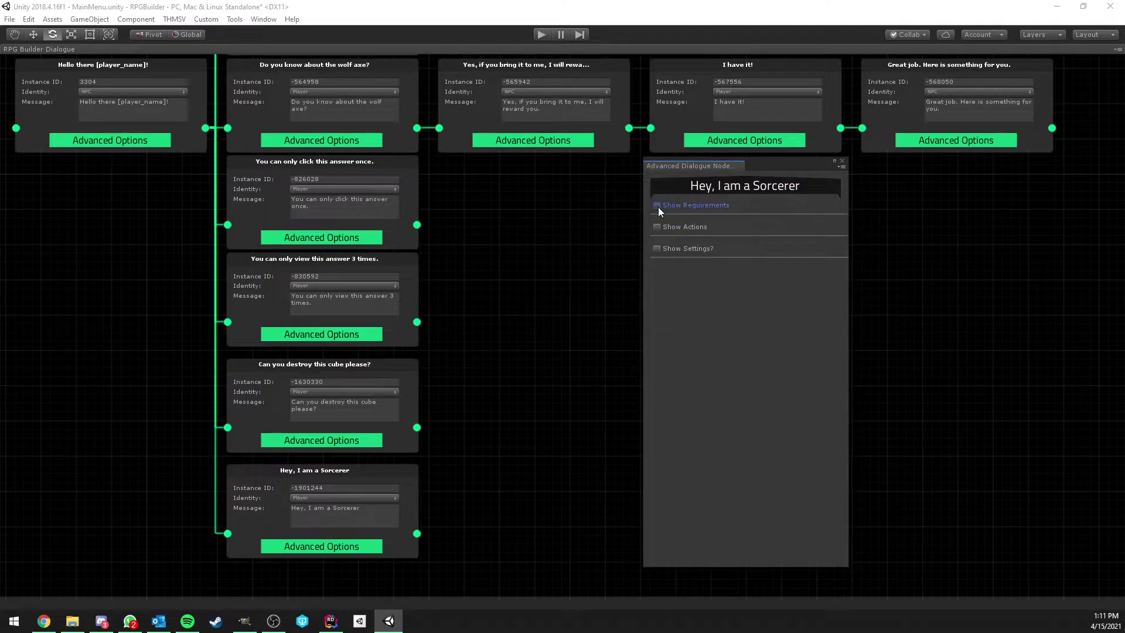
Step: Expand the requirements section, add four Point Spent requirements, and try collapsing and re-expanding the section
click(658, 205)
click(695, 250)
click(695, 250)
click(695, 249)
click(695, 249)
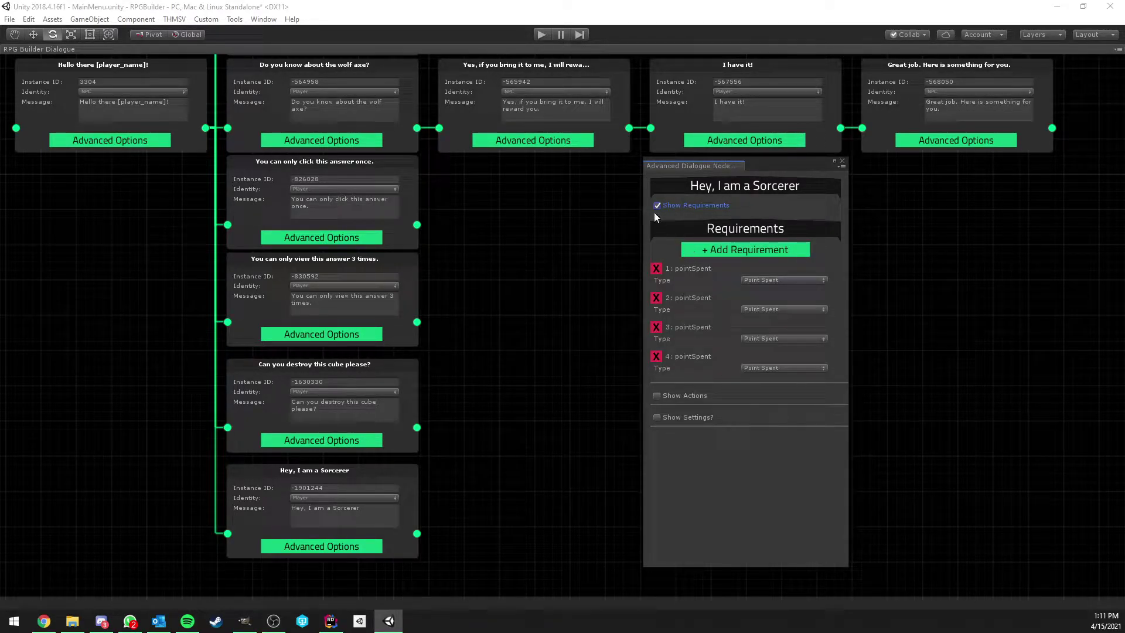
click(657, 206)
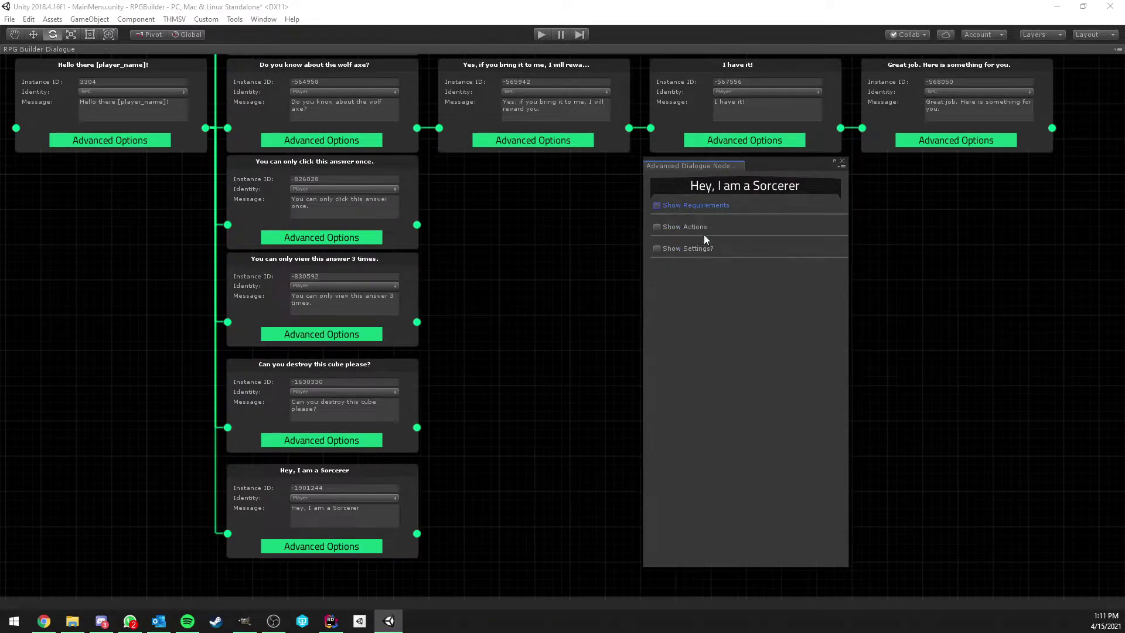
click(657, 206)
Step: Remove all four Point Spent requirements from the Sorcerer node
click(656, 268)
click(656, 268)
click(656, 269)
click(657, 269)
Step: Show the node's actions instead of its requirements and add one game action, keeping the Use Ability type
click(658, 205)
click(657, 228)
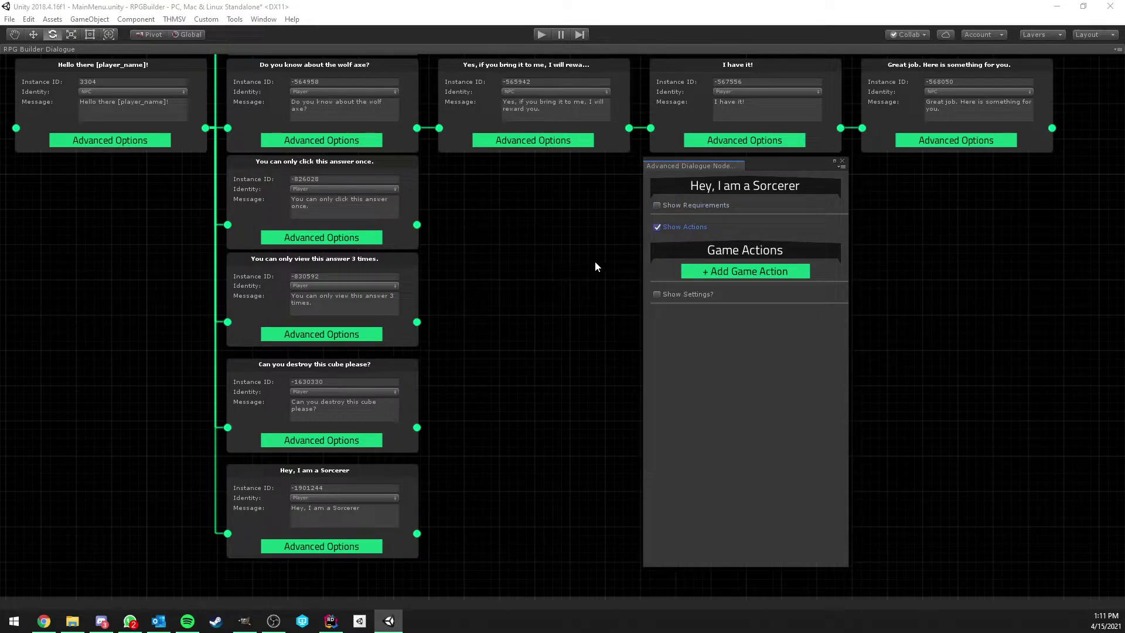
middle_drag(544, 267, 573, 259)
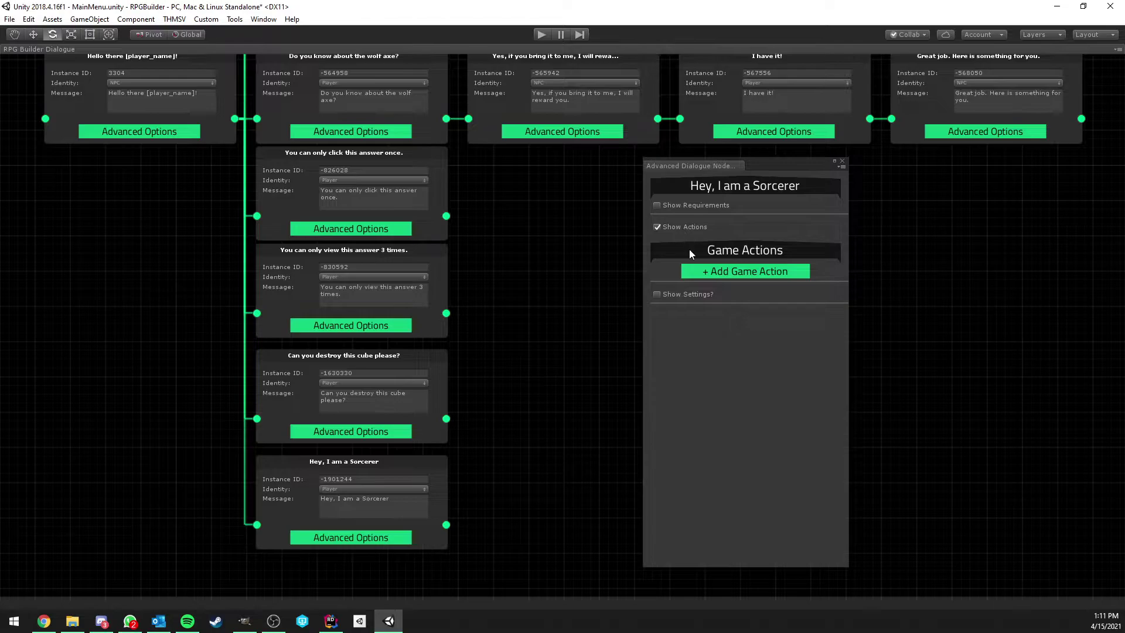
click(727, 272)
middle_drag(603, 286, 610, 256)
click(778, 302)
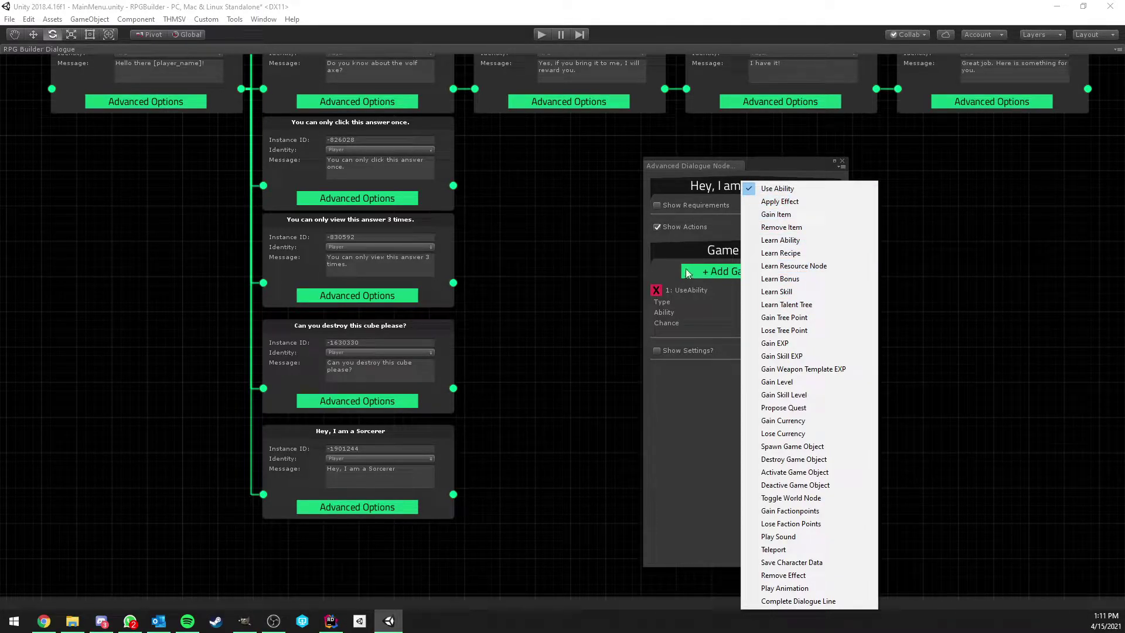
click(557, 267)
Step: Select the "Hey, I am a Sorcerer" node and add six more game actions to it
click(426, 431)
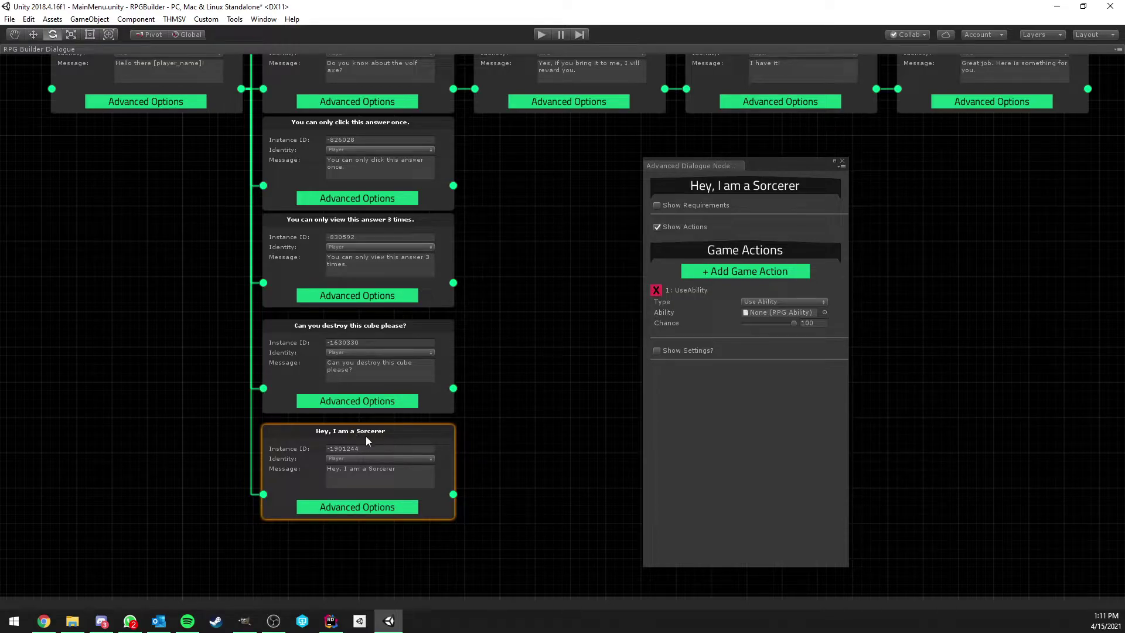
click(405, 471)
click(733, 273)
click(734, 273)
click(734, 273)
click(734, 273)
click(734, 273)
click(734, 273)
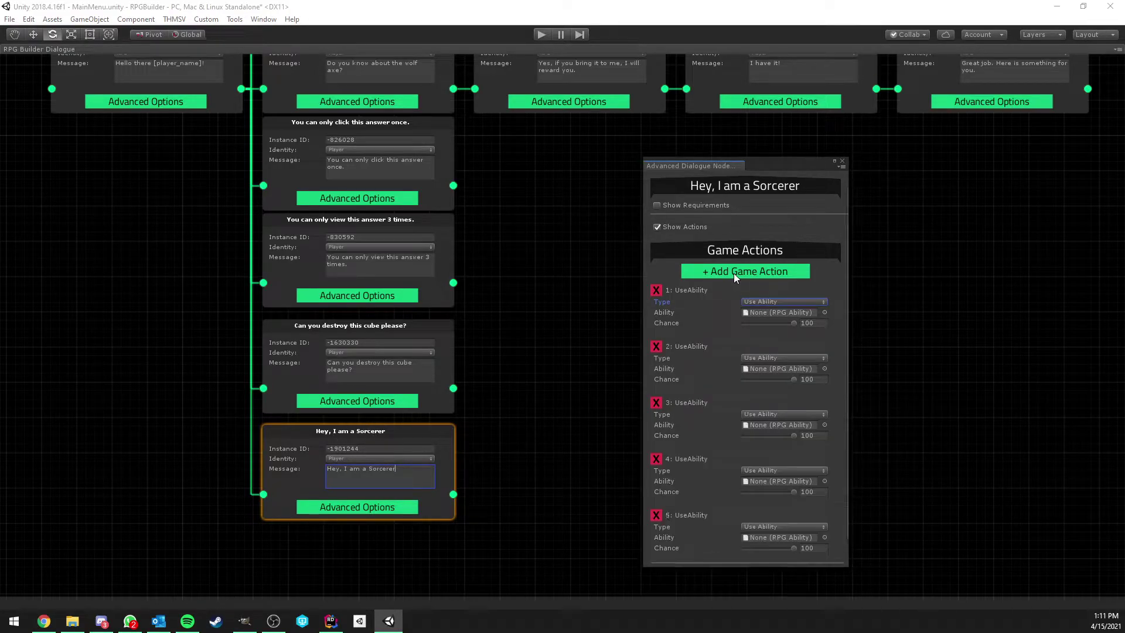
scroll(714, 299, down, 5)
scroll(705, 333, up, 5)
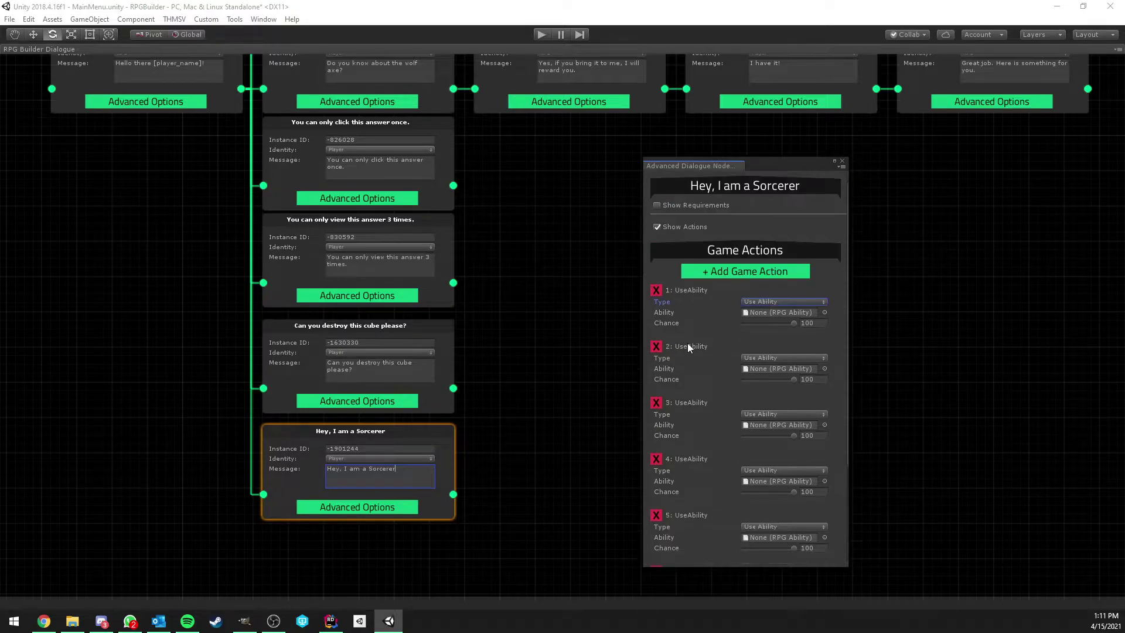
Step: Remove the six extra game actions, keeping only the first one
click(657, 347)
click(657, 346)
click(657, 347)
click(657, 346)
click(657, 346)
click(657, 346)
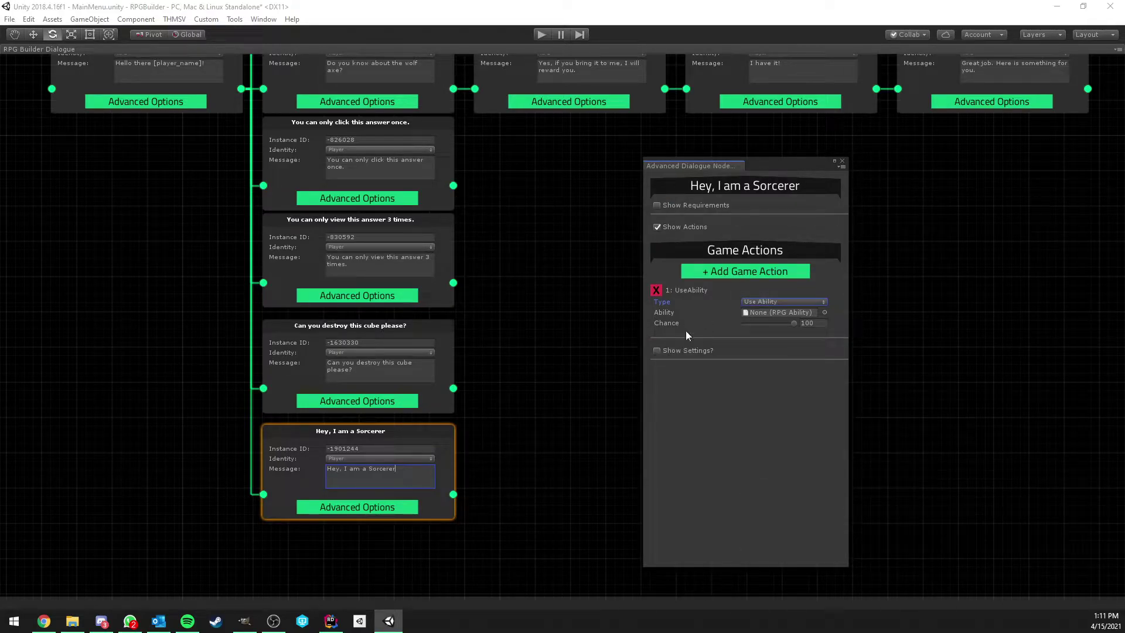
Step: Set the game action's type to Apply Effect, try applying it on Caster, and return it to Target
click(762, 301)
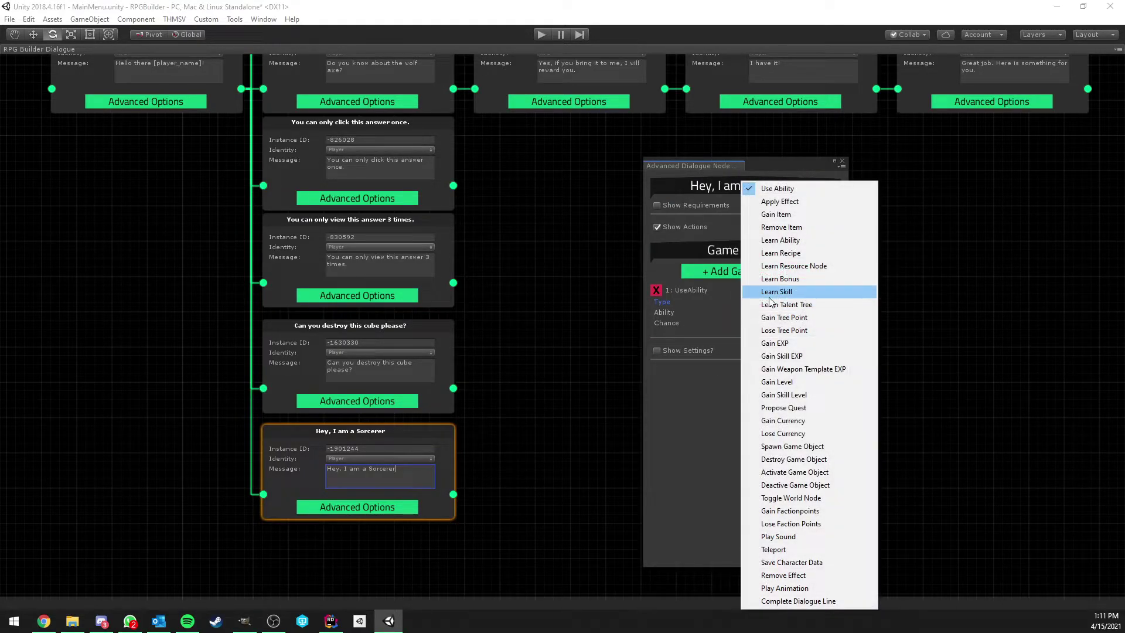
click(809, 202)
click(756, 333)
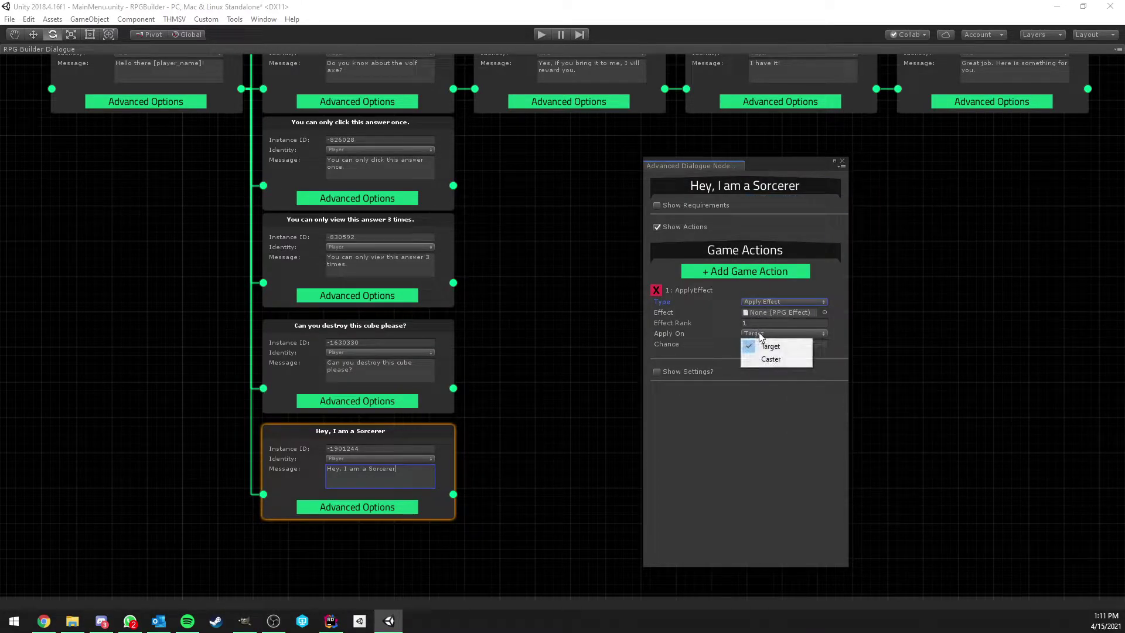
click(760, 358)
click(779, 334)
click(771, 346)
click(772, 331)
click(764, 346)
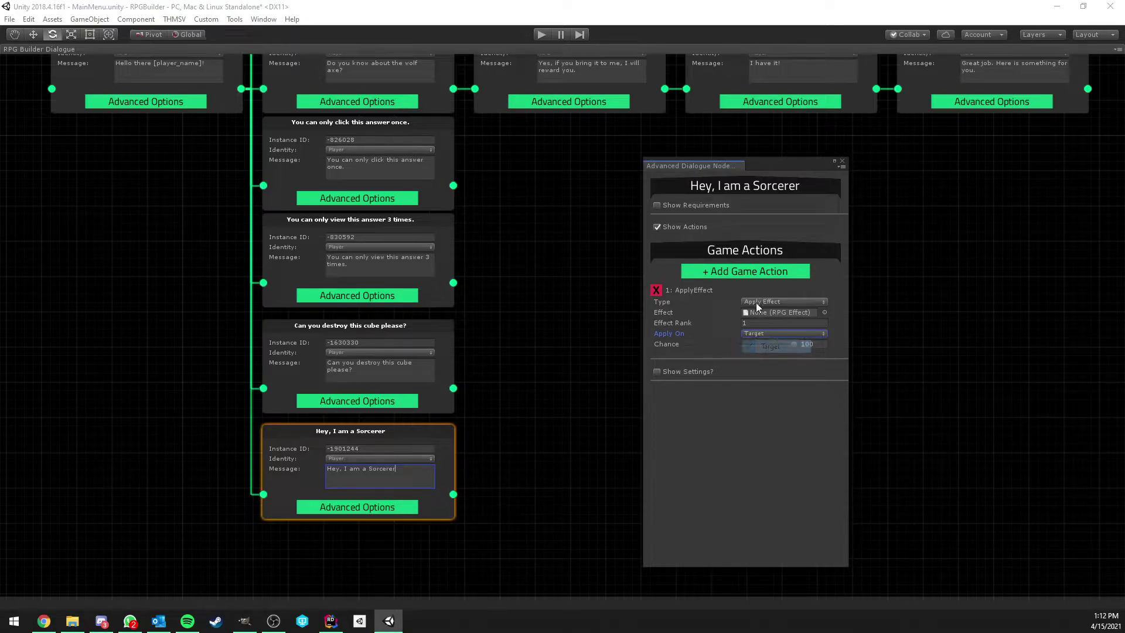
Step: Set the game action's type to Gain Item and try out its count and chance settings
click(762, 302)
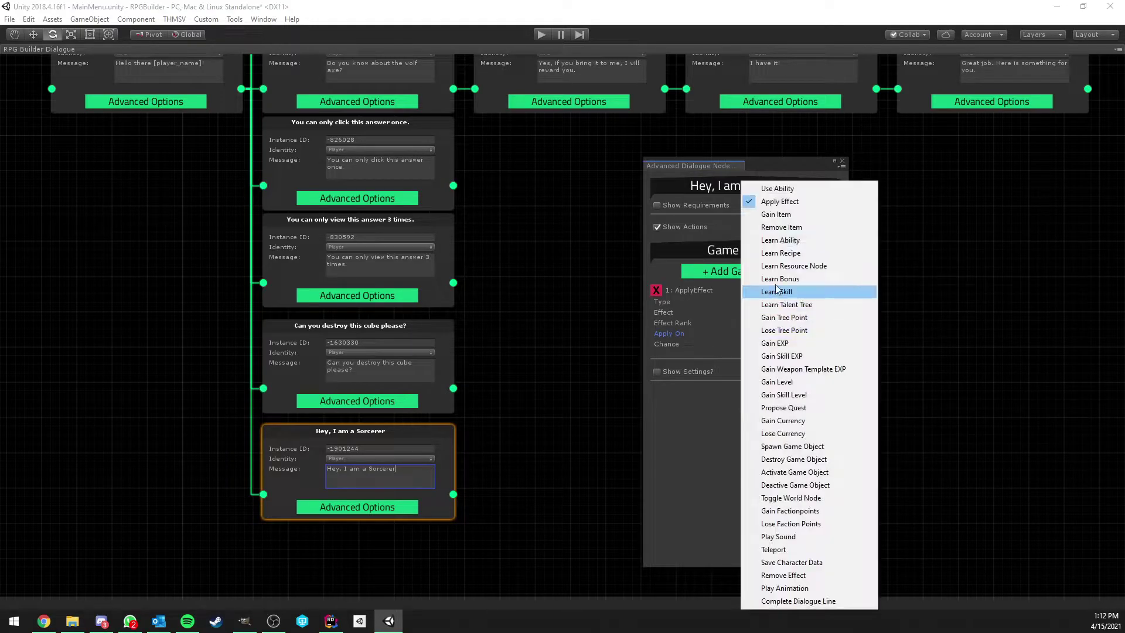
click(804, 213)
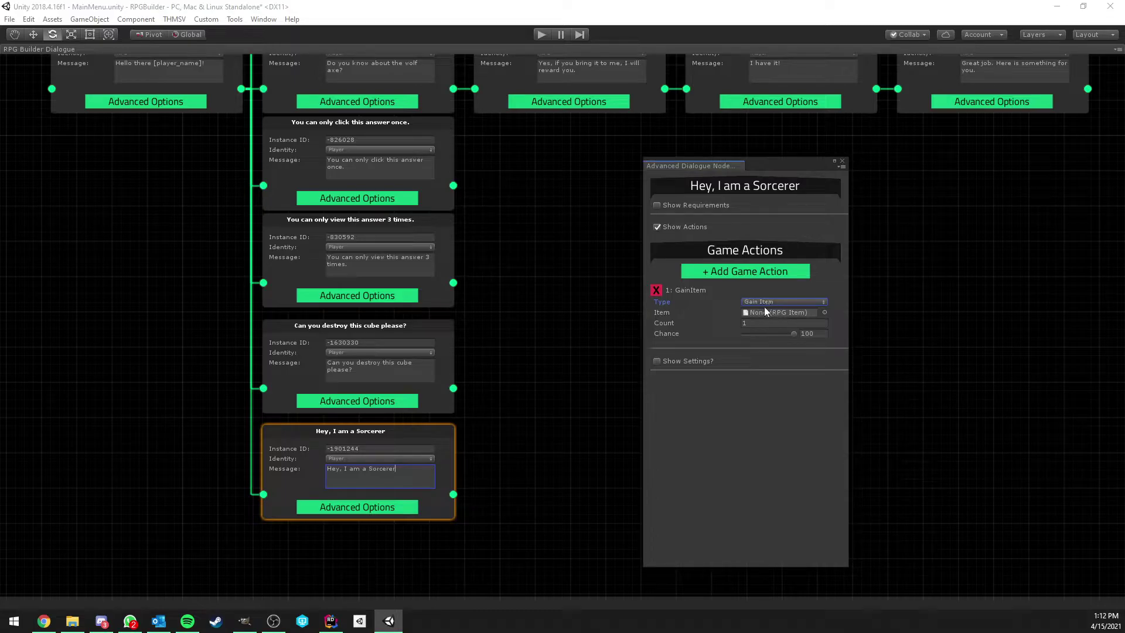
click(756, 323)
drag(792, 333, 772, 333)
Step: Add two trial Use Ability actions, lowering the chance of the first, and remove both
click(741, 272)
click(741, 272)
drag(793, 389, 784, 391)
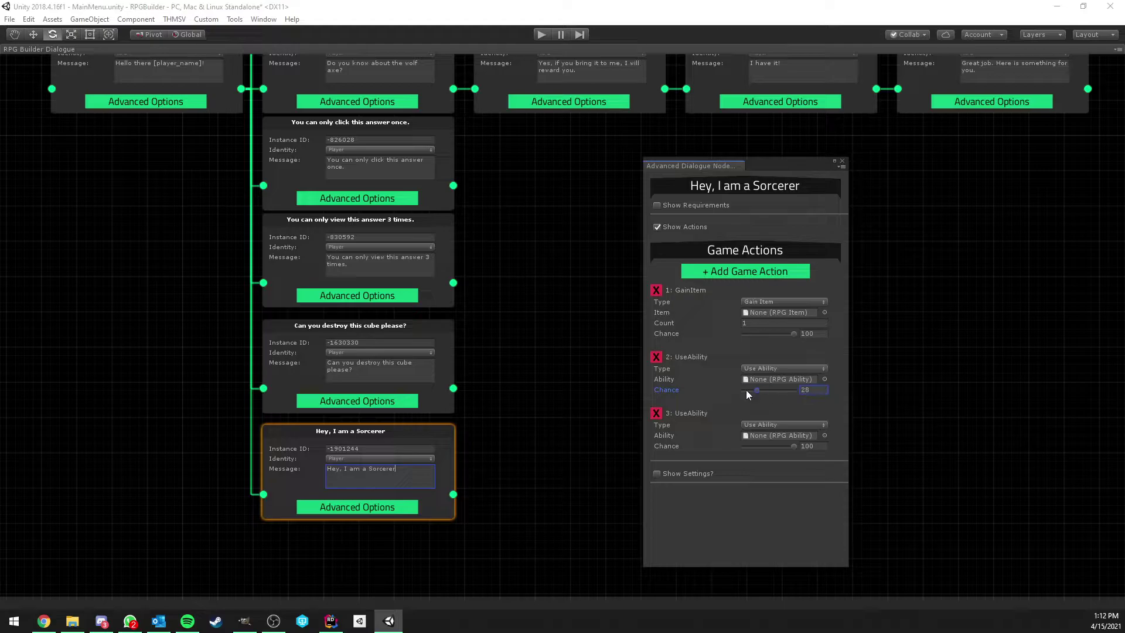
click(656, 357)
click(656, 356)
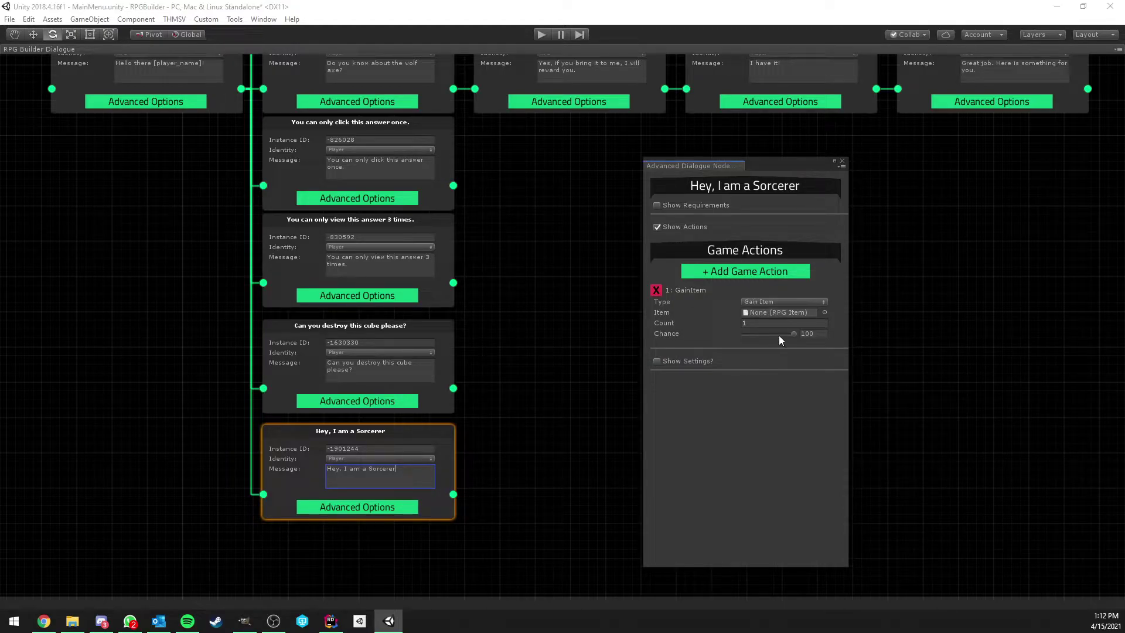
Step: Try a chance of 50 for the Gain Item action and restore it to 100
click(817, 333)
text(50)
text(100)
Step: Try the Remove Item type for the game action, and switch it to Spawn Game Object with its position opened for editing
click(783, 301)
click(803, 228)
click(785, 302)
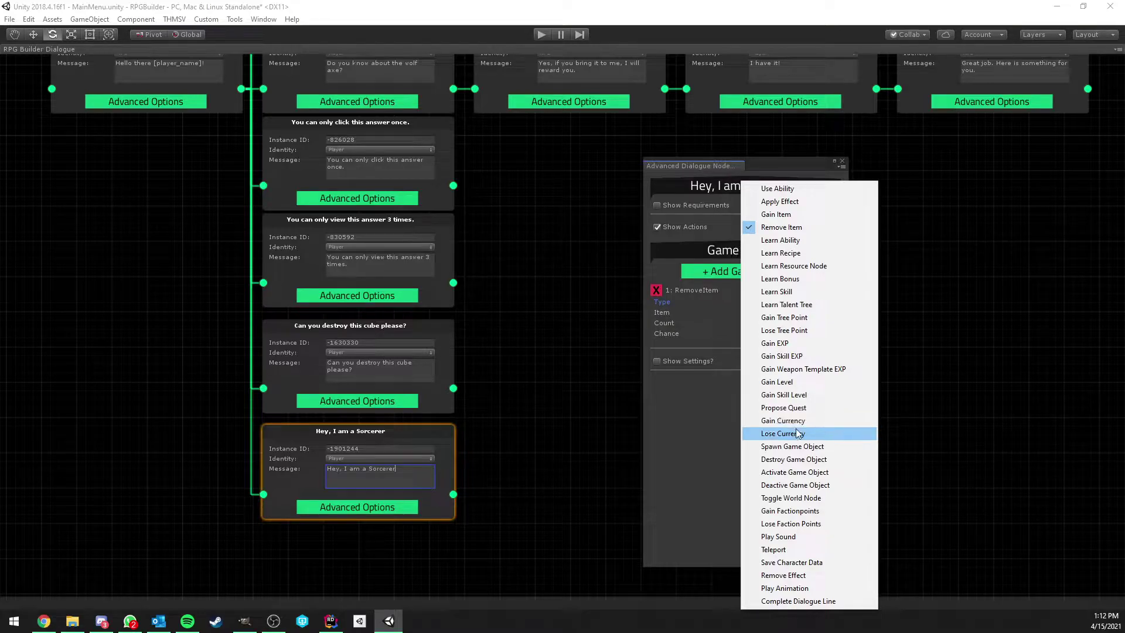
click(814, 448)
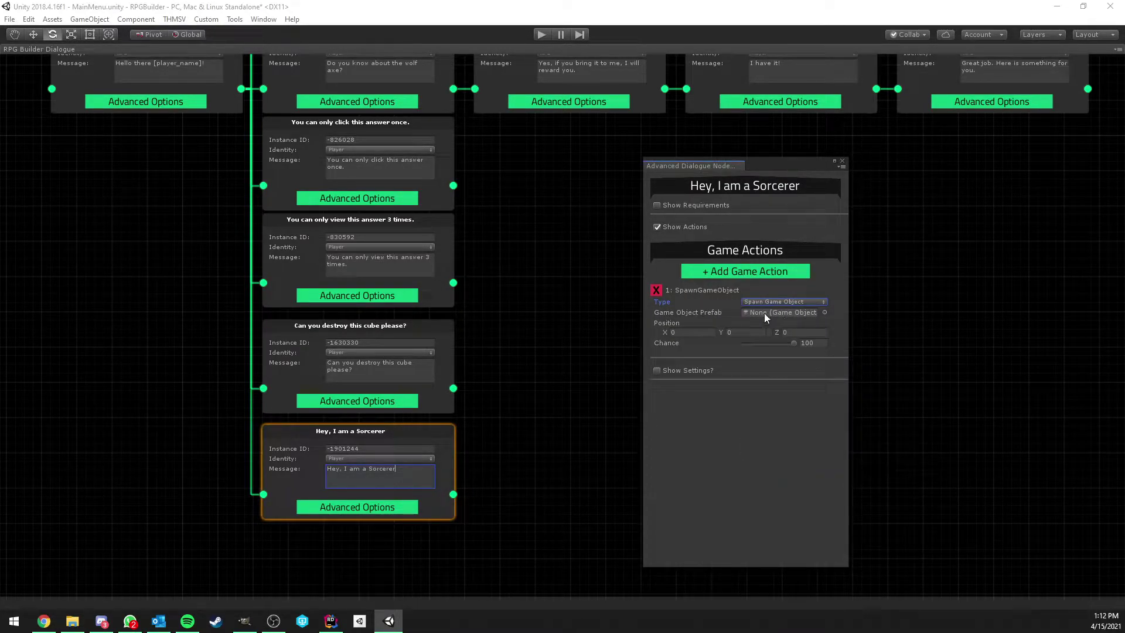
click(804, 333)
Step: Try the Destroy Game Object, Activate Game Object and Play Sound types for the game action
click(776, 300)
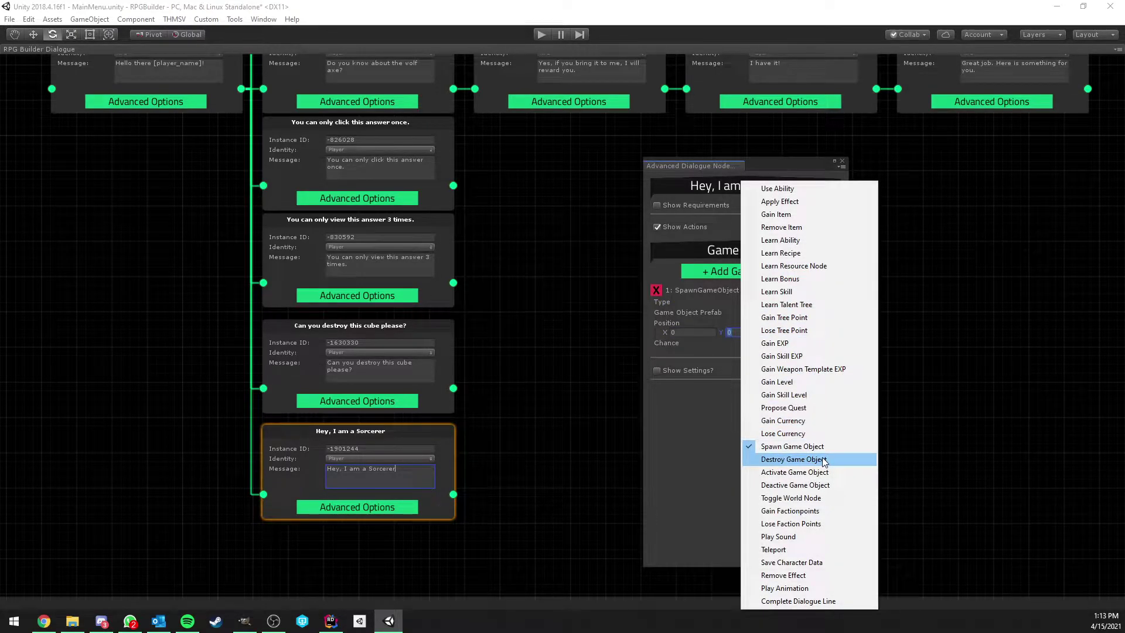
click(823, 460)
click(762, 313)
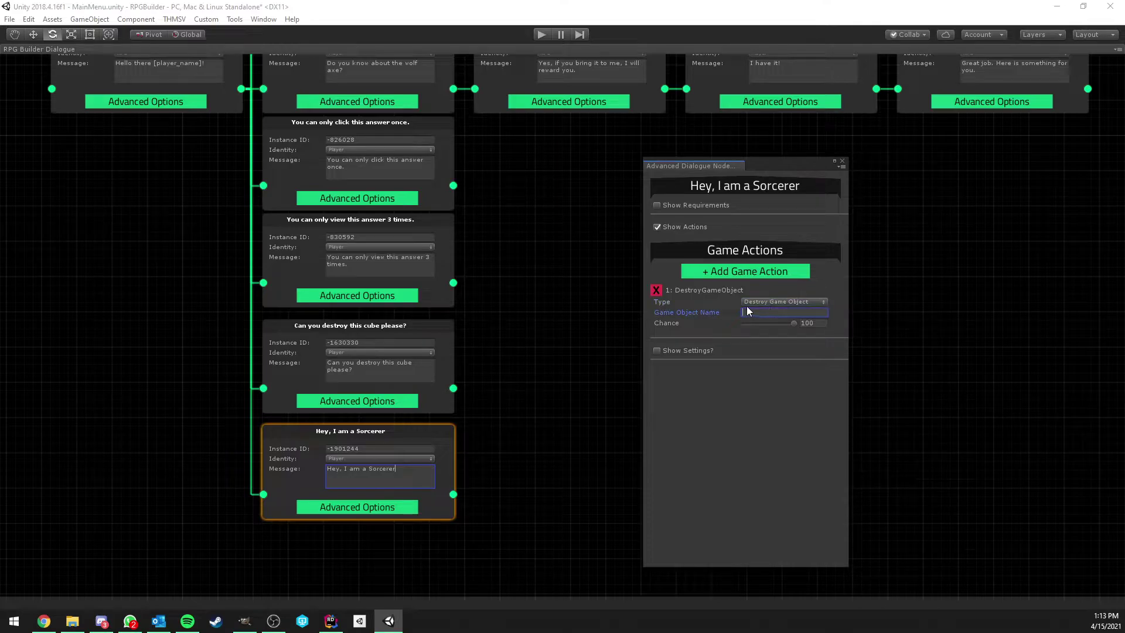
click(764, 300)
click(820, 473)
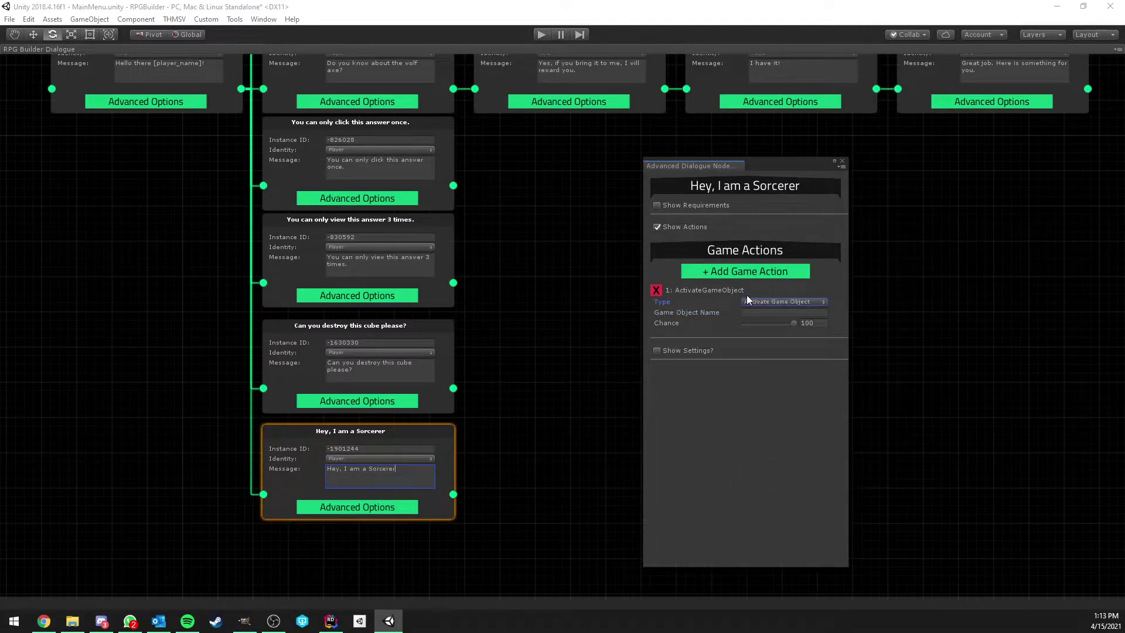
click(759, 302)
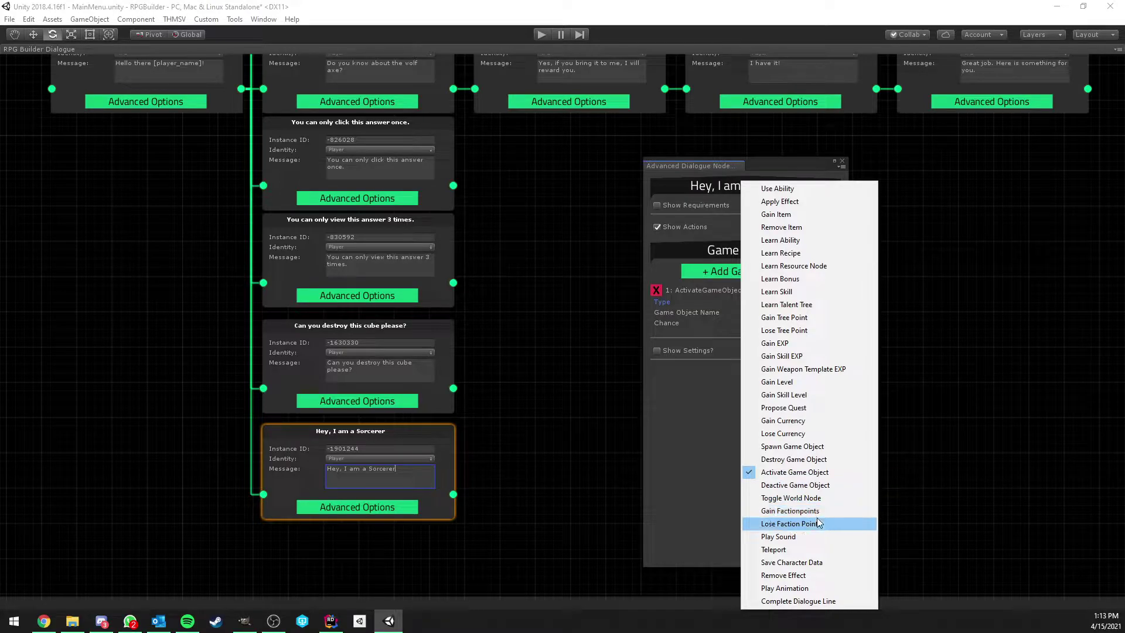
click(815, 537)
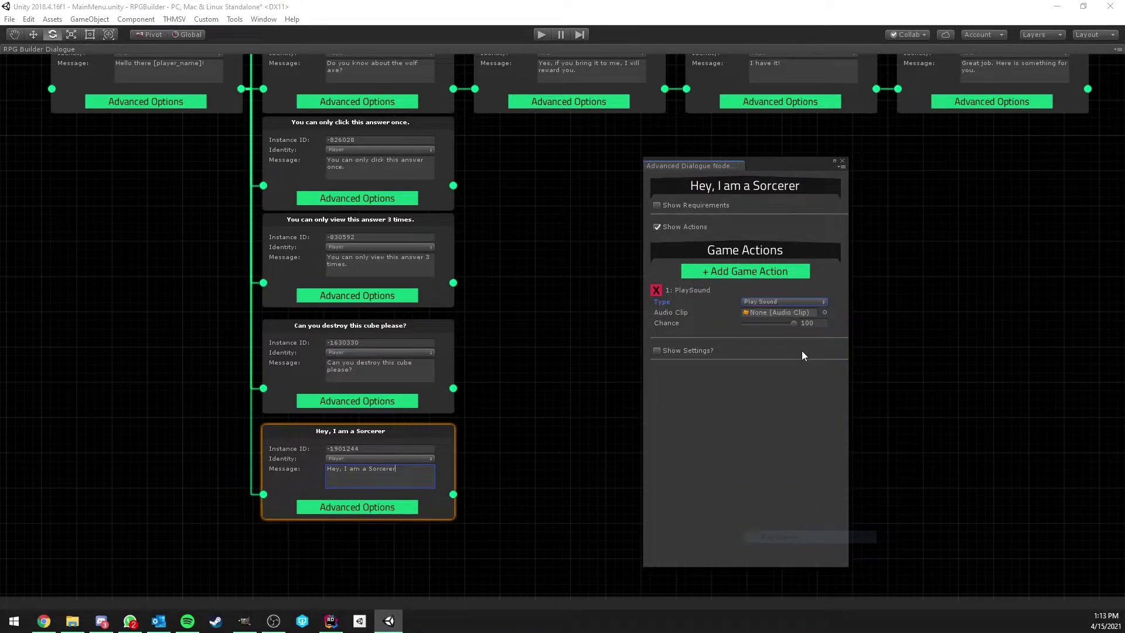
Step: Try the Teleport type for the game action, widening the options window and switching the teleport type from Game Scene to Position
click(785, 303)
click(821, 551)
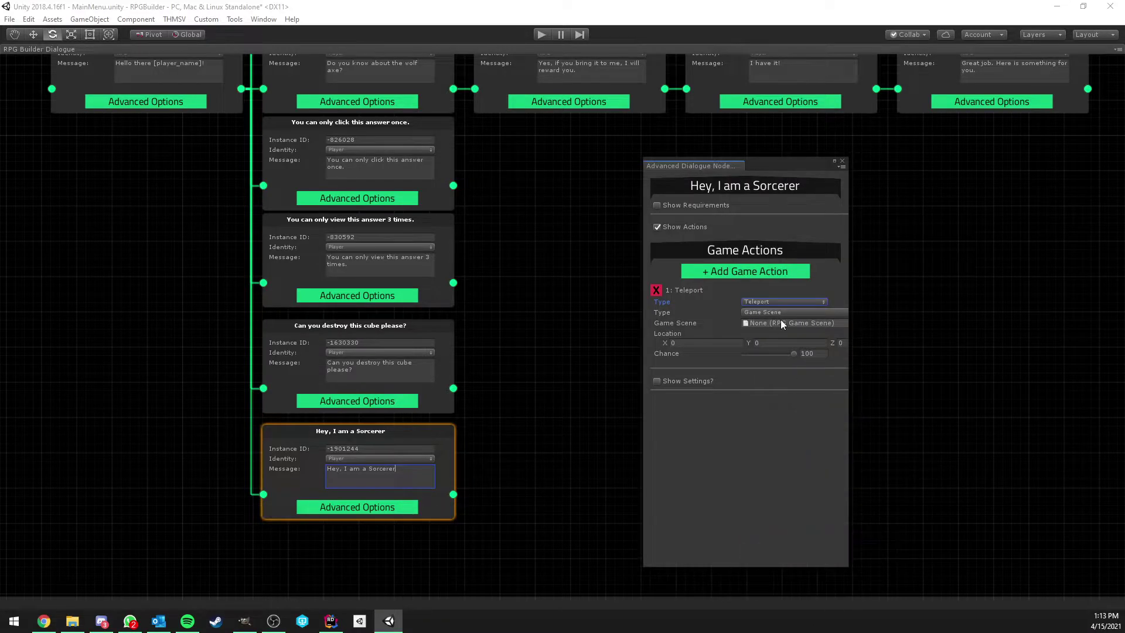
click(776, 313)
click(771, 323)
key(Tab)
key(Tab)
drag(851, 344, 889, 342)
click(829, 313)
click(818, 343)
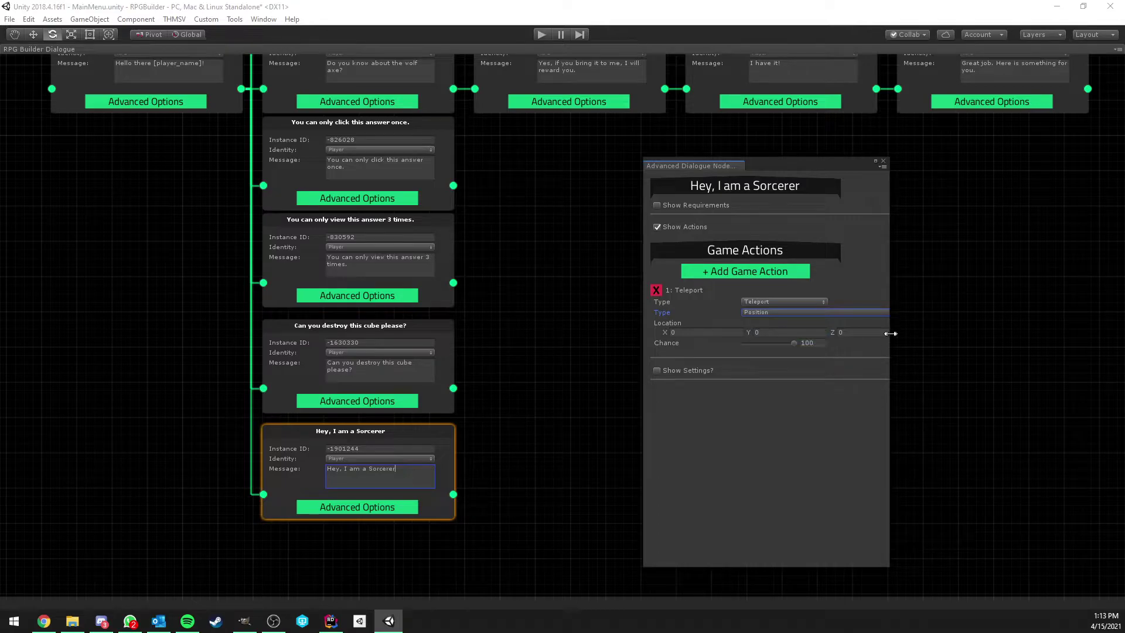
click(788, 313)
click(776, 299)
Step: Try the Save Character Data type for the game action and narrow the options window
click(775, 299)
click(820, 563)
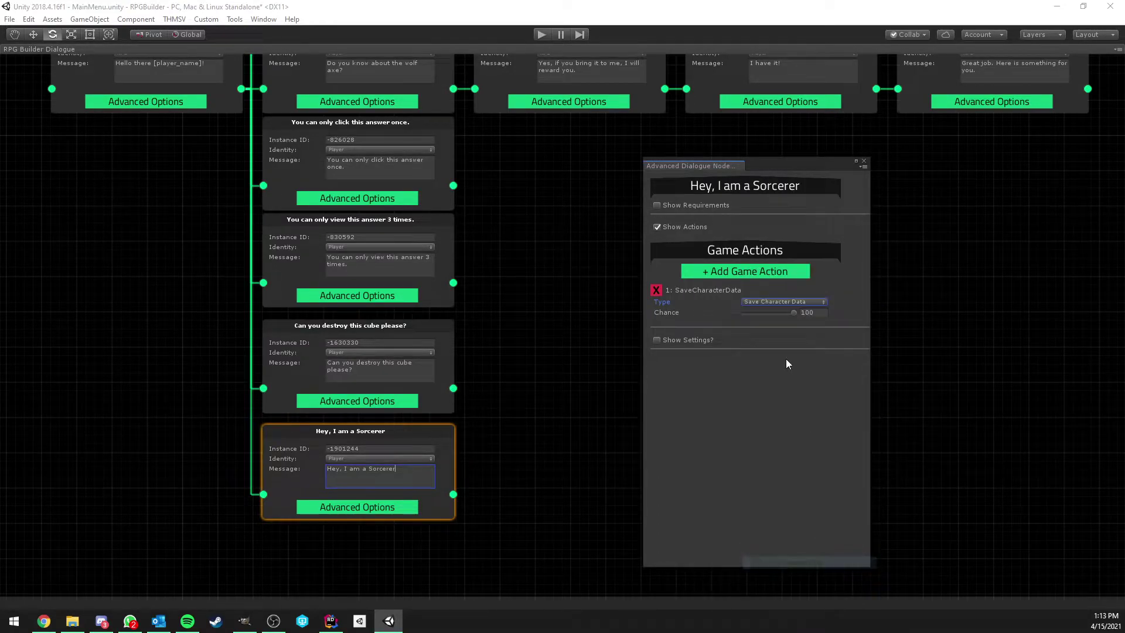
drag(870, 323, 852, 331)
Step: Open the RPG Builder general settings, toggle Auto Save off and back on, and close the settings window
click(174, 19)
click(180, 44)
click(81, 153)
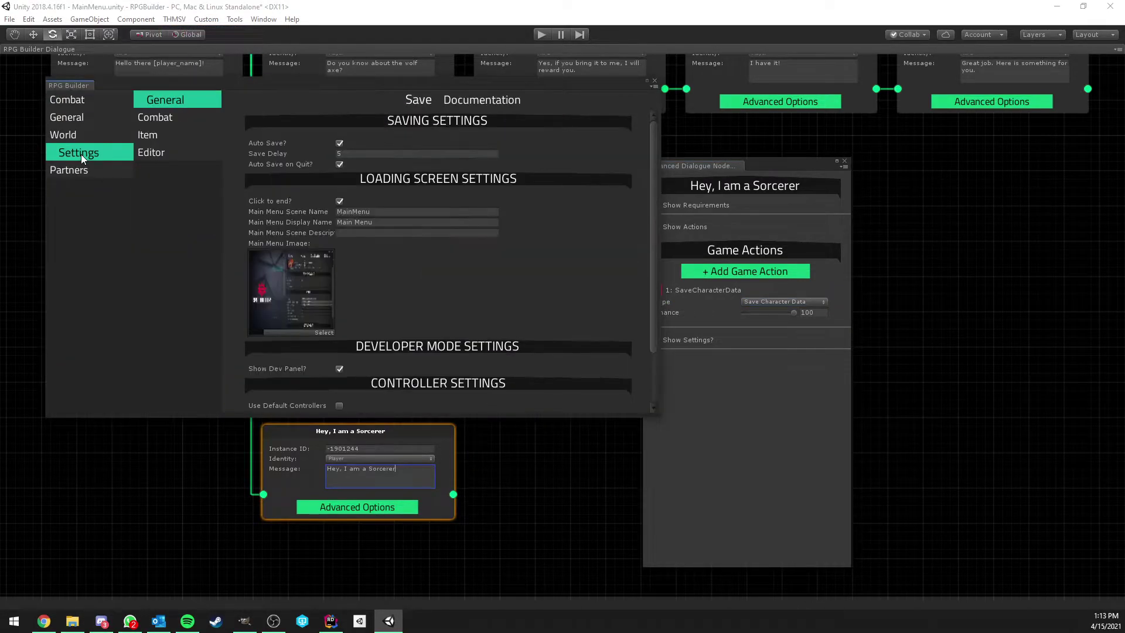
click(169, 152)
click(182, 101)
click(338, 143)
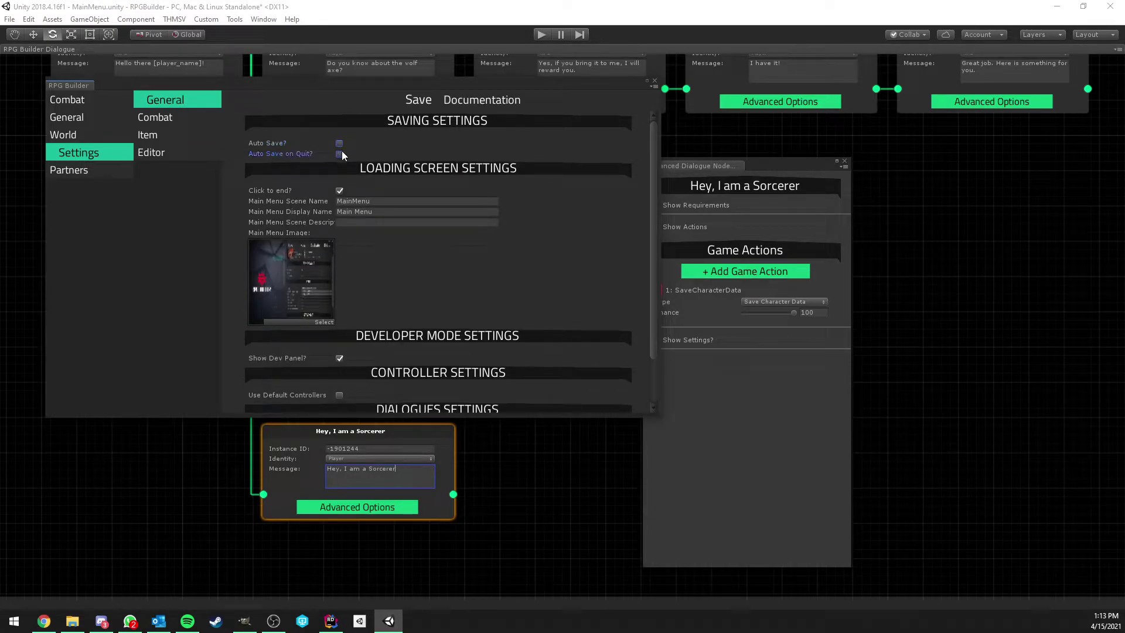
click(339, 144)
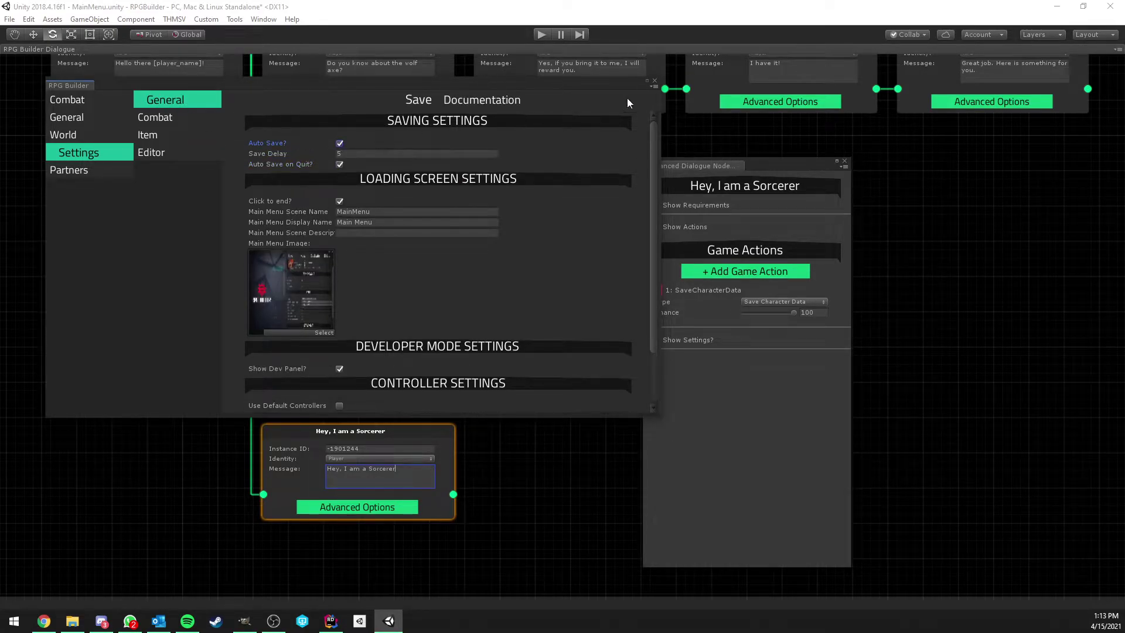
click(654, 81)
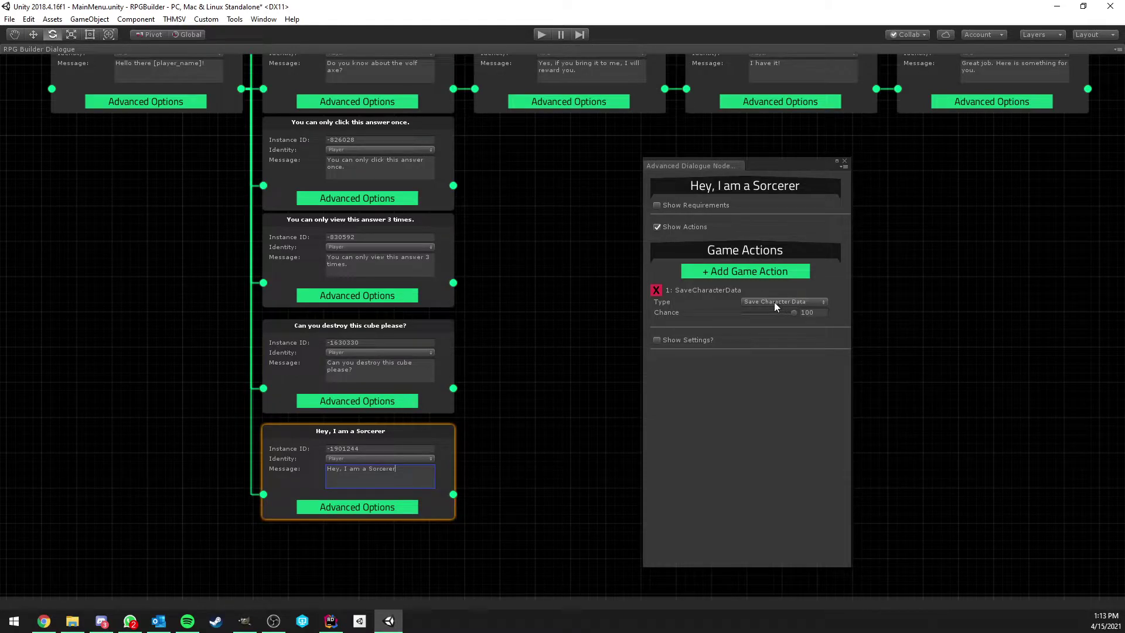
Step: Try the Remove Effect and Play Animation types for the game action, ending on Complete Dialogue Line
click(785, 301)
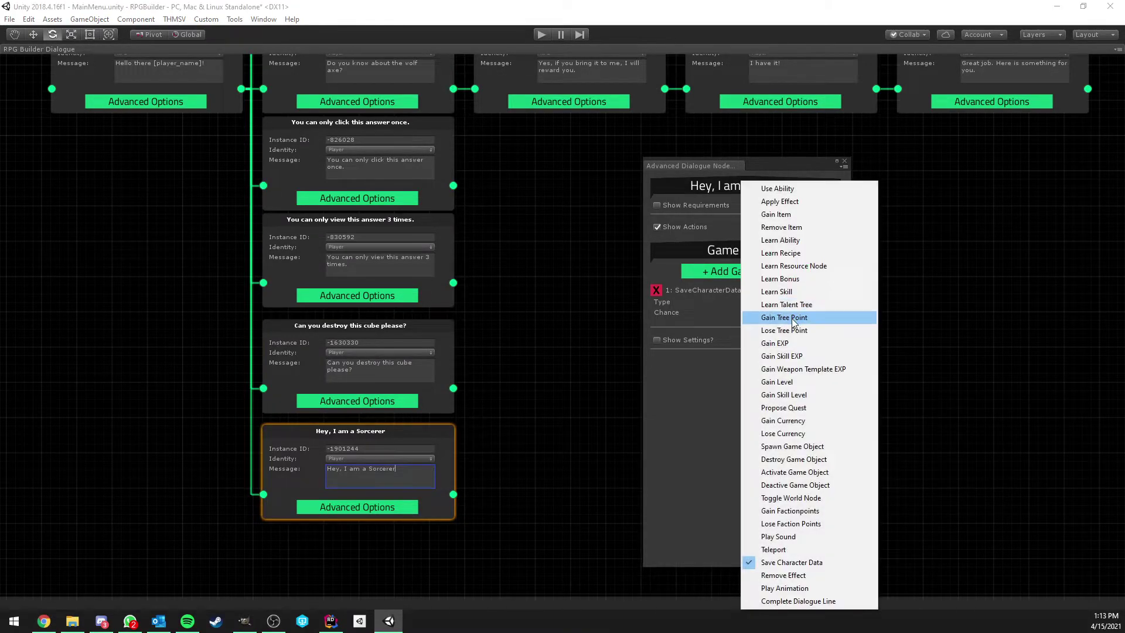
click(809, 575)
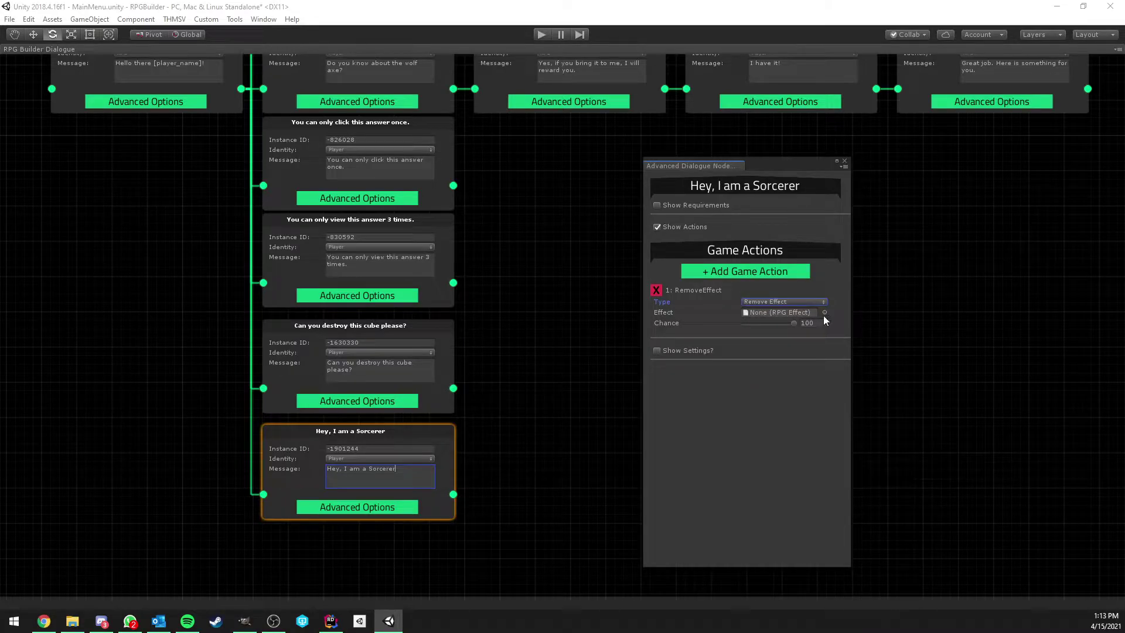
click(788, 301)
click(811, 584)
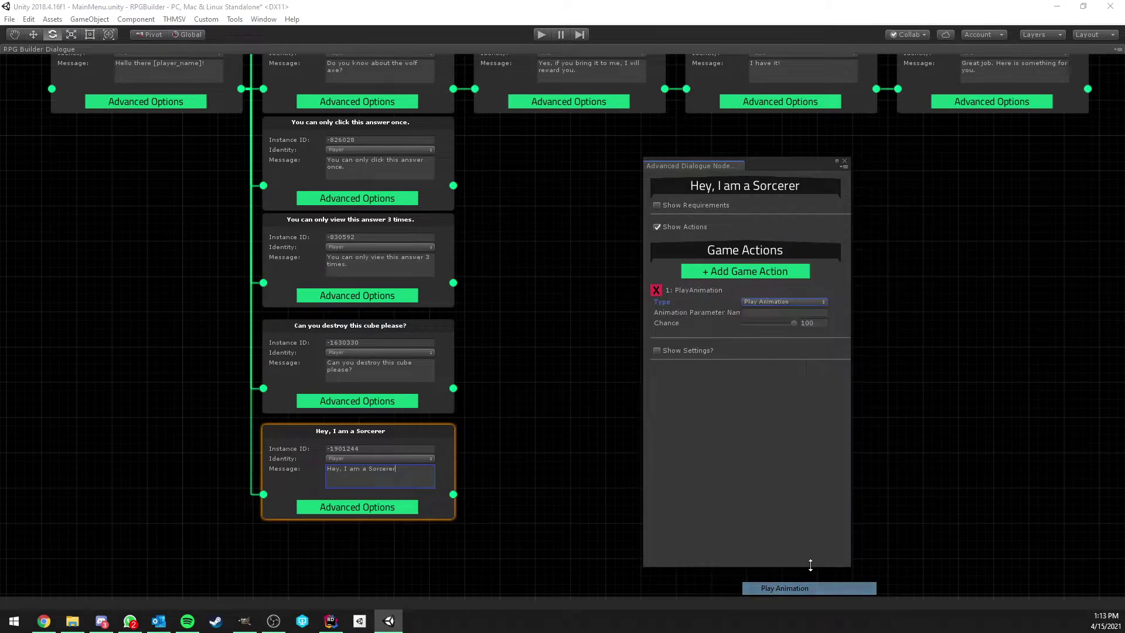
click(762, 302)
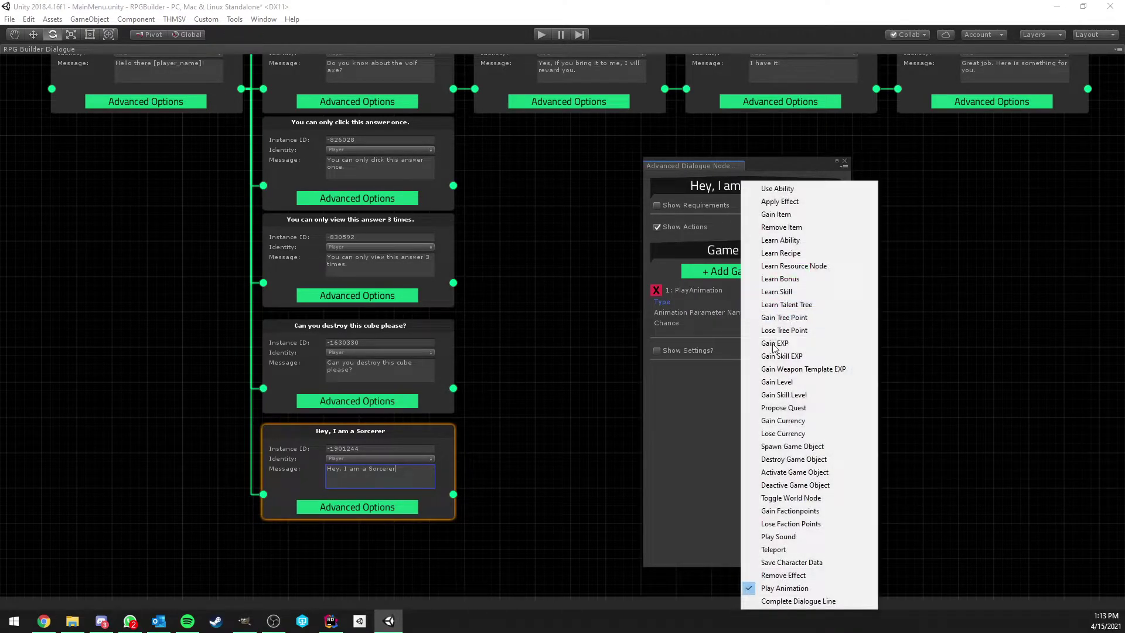
click(818, 602)
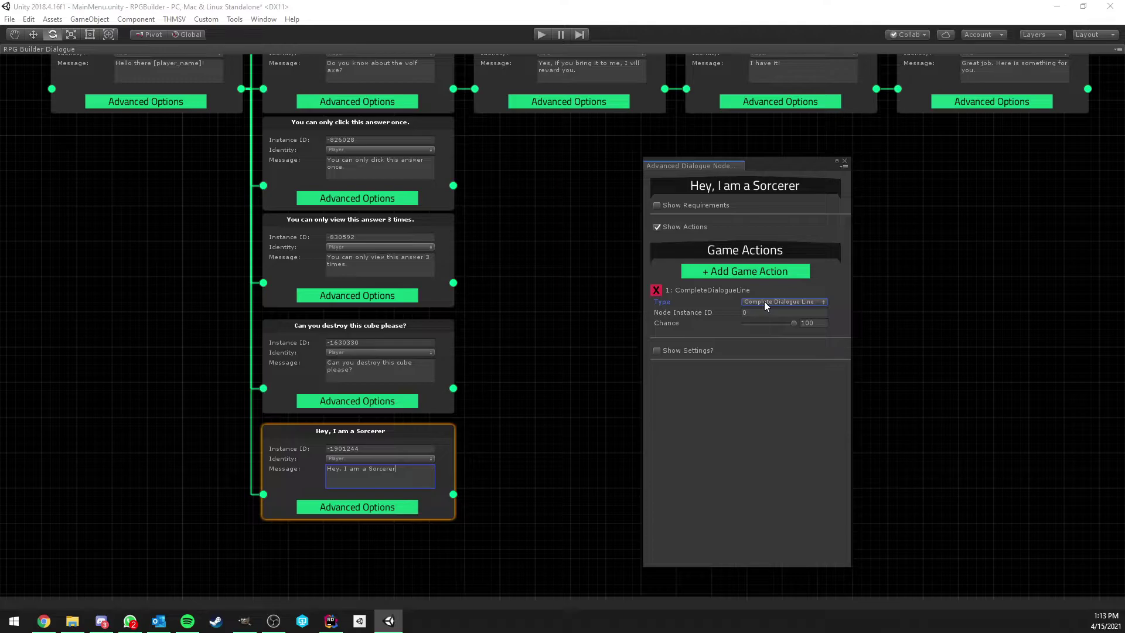
Step: Add three more game actions and change the first action's type to Gain Item
click(745, 273)
click(744, 274)
click(744, 273)
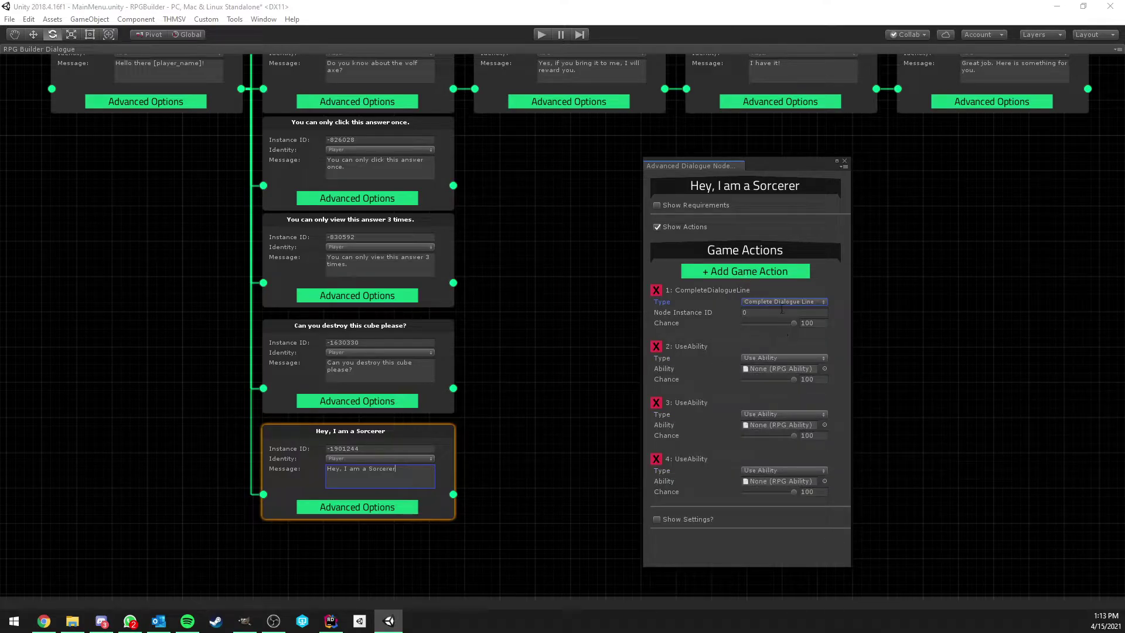
click(765, 302)
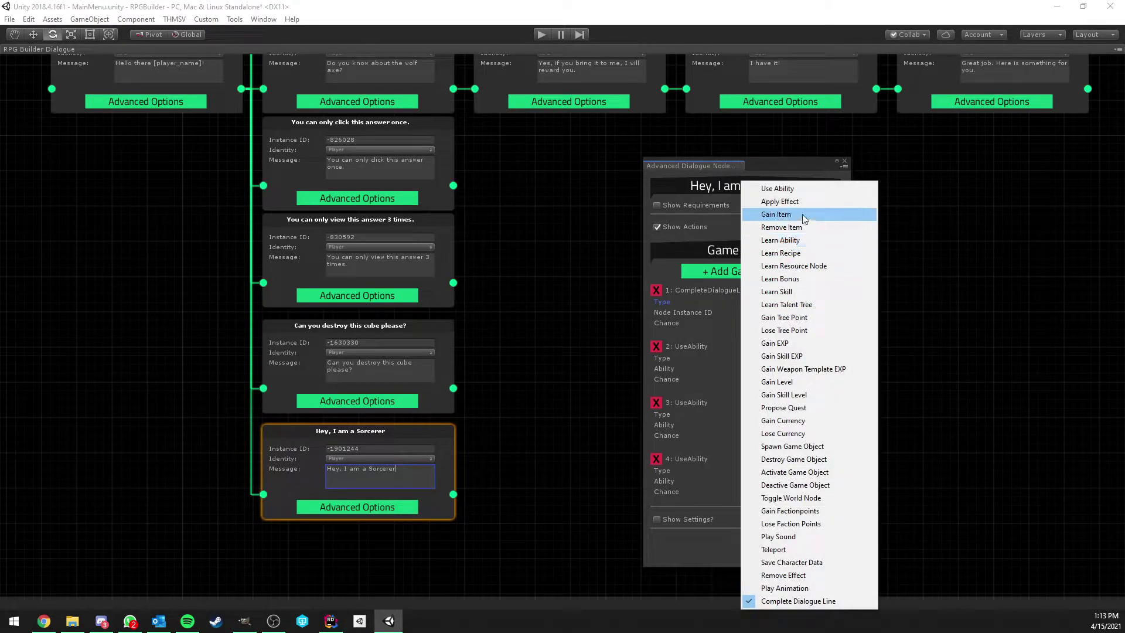
click(779, 214)
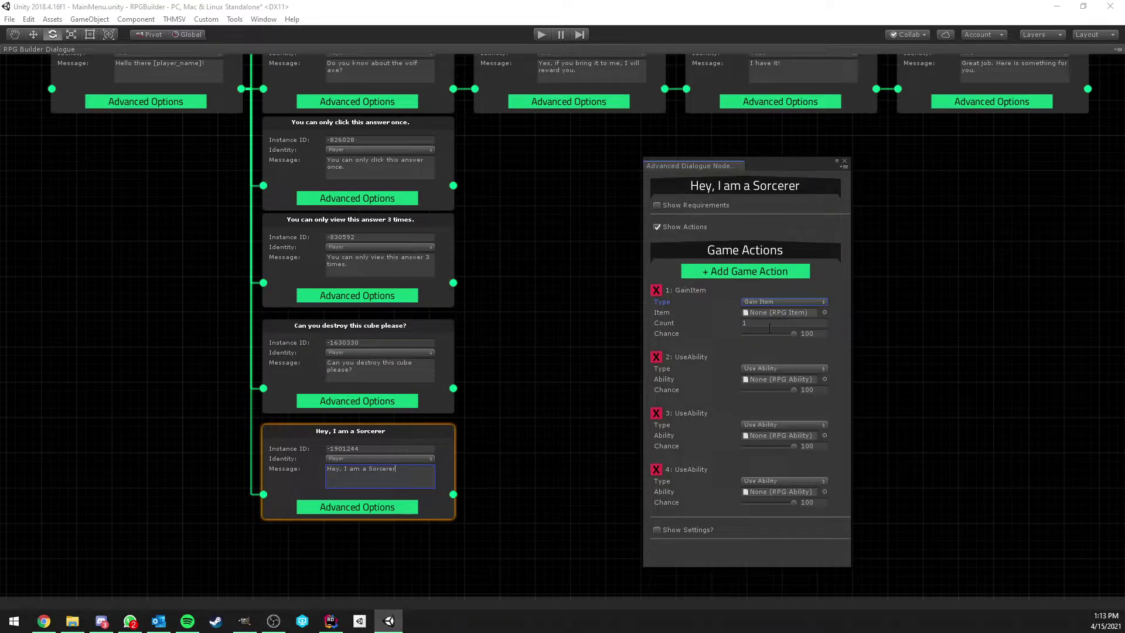
Step: Set the second game action's type to Play Animation and the third's to Save Character Data
click(771, 369)
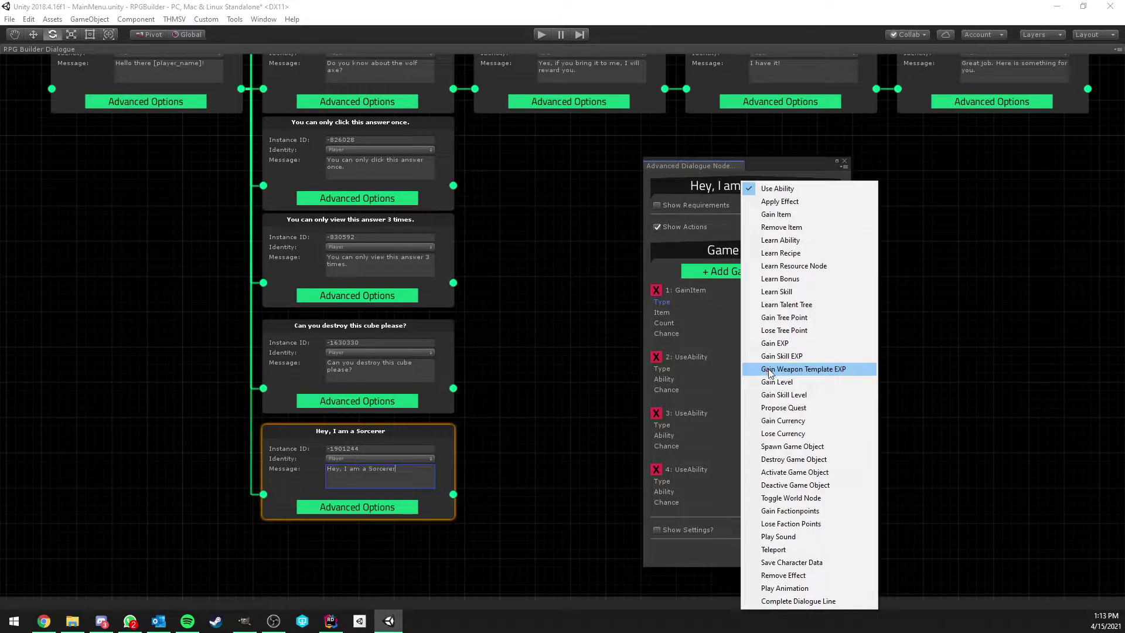
click(806, 587)
click(763, 425)
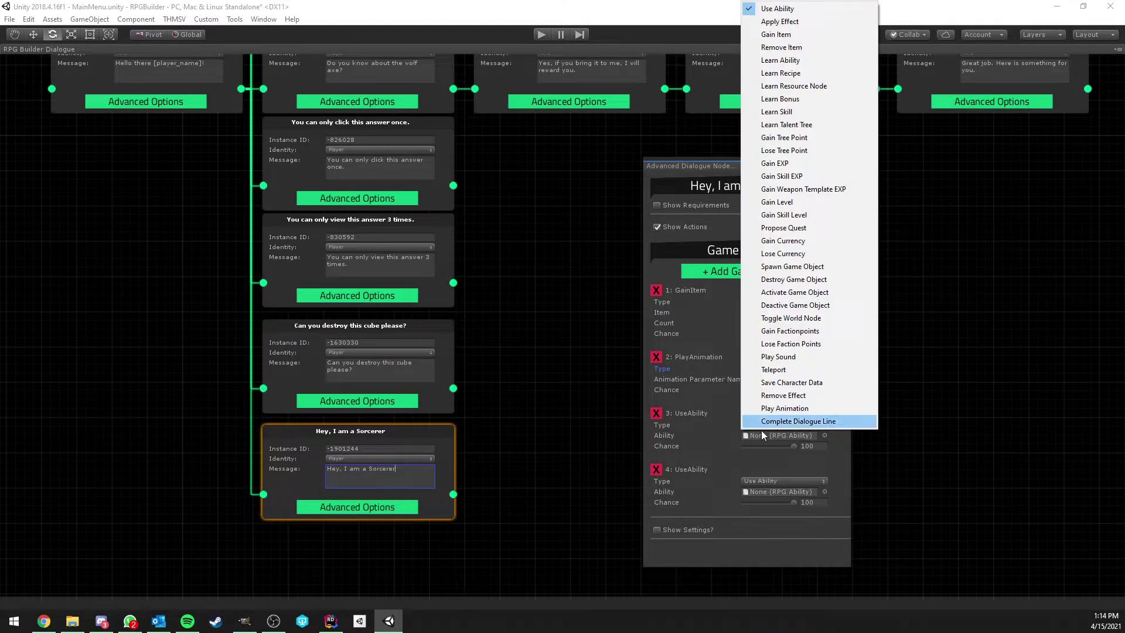
click(791, 383)
Step: Remove the three additional game actions, keeping only Gain Item
click(656, 460)
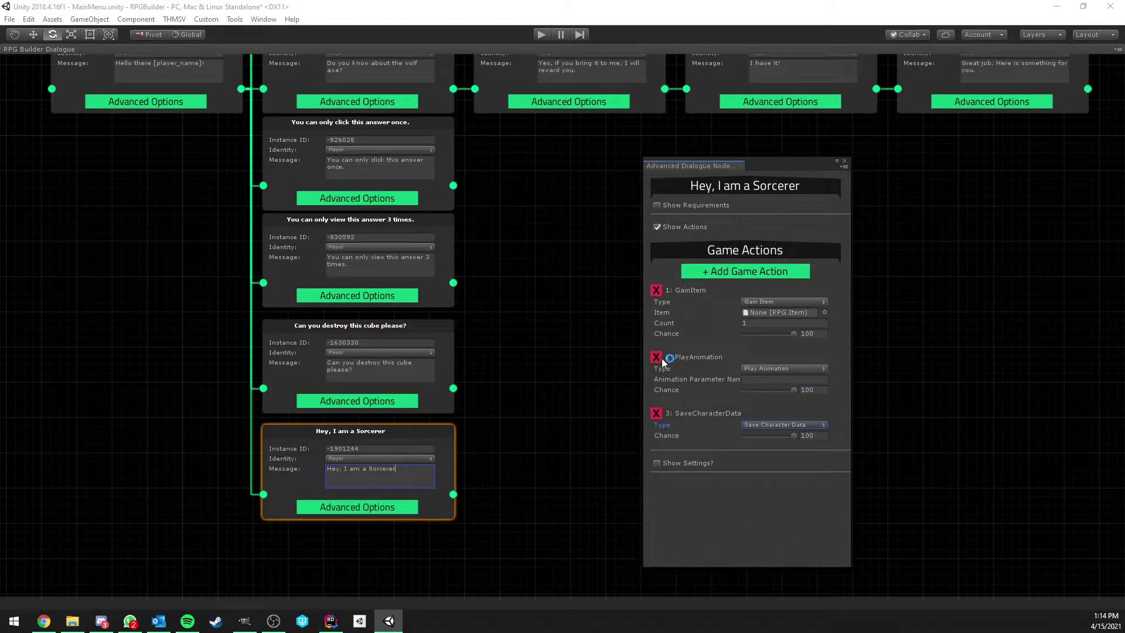
click(657, 357)
click(656, 357)
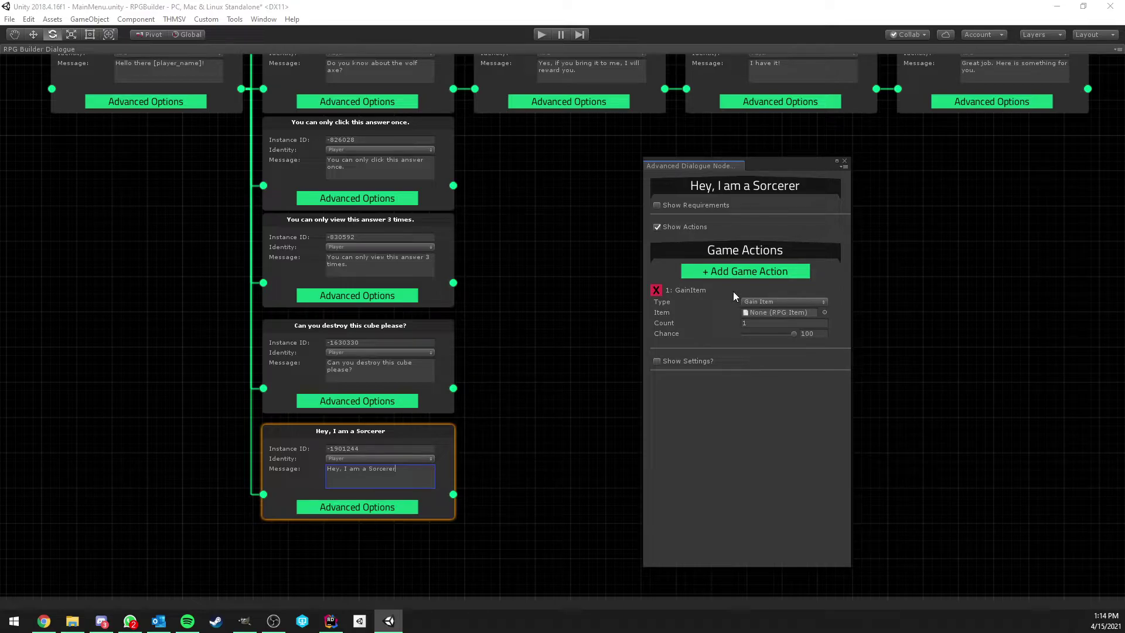
Step: Remove the remaining Gain Item action, and show the node's settings section in place of its actions
scroll(501, 228, down, 1)
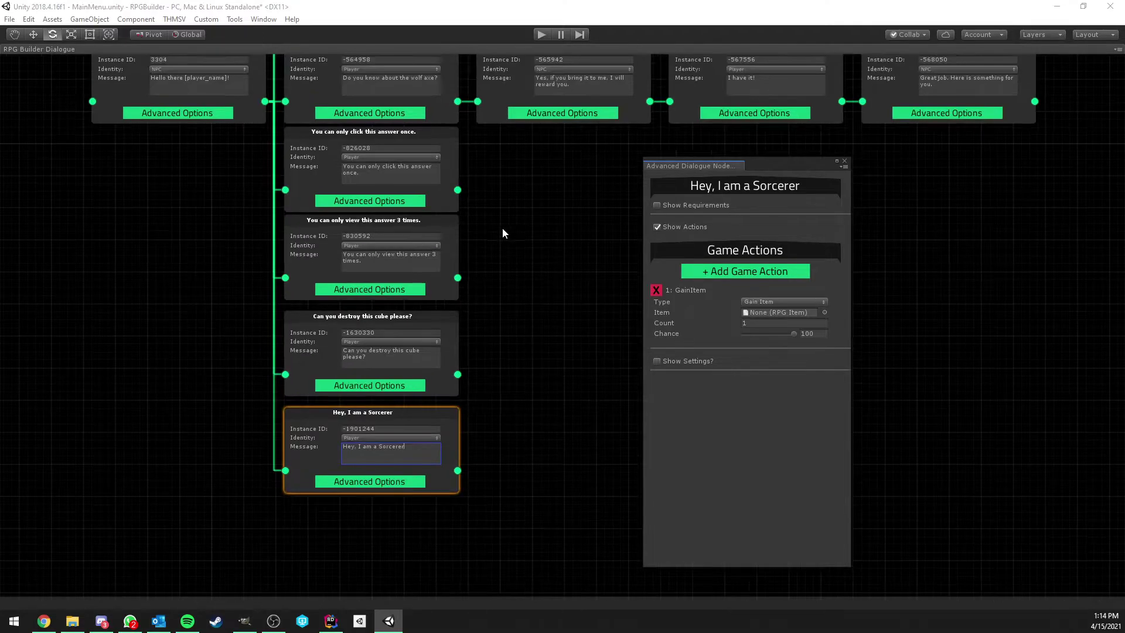
middle_drag(503, 227, 497, 291)
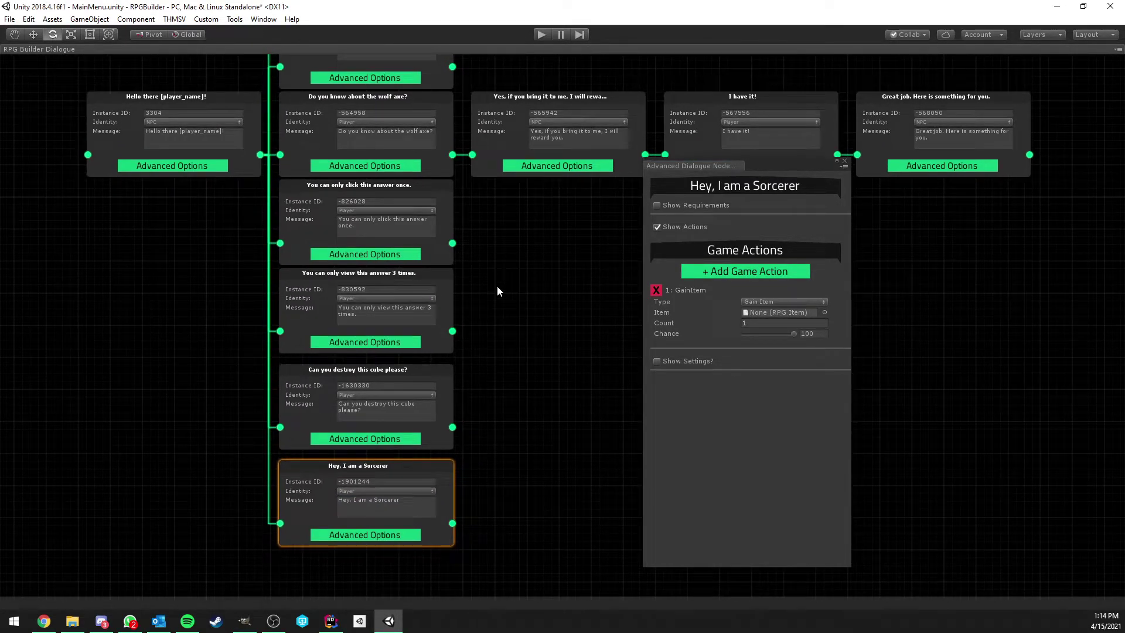
scroll(530, 289, right, 1)
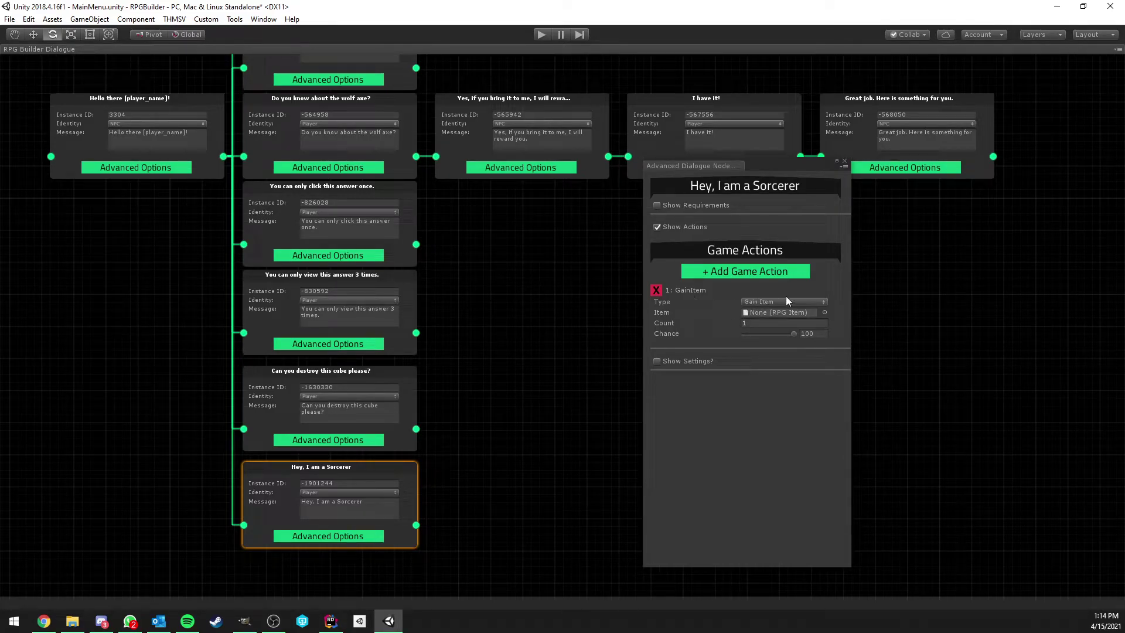
click(656, 290)
click(657, 295)
click(657, 227)
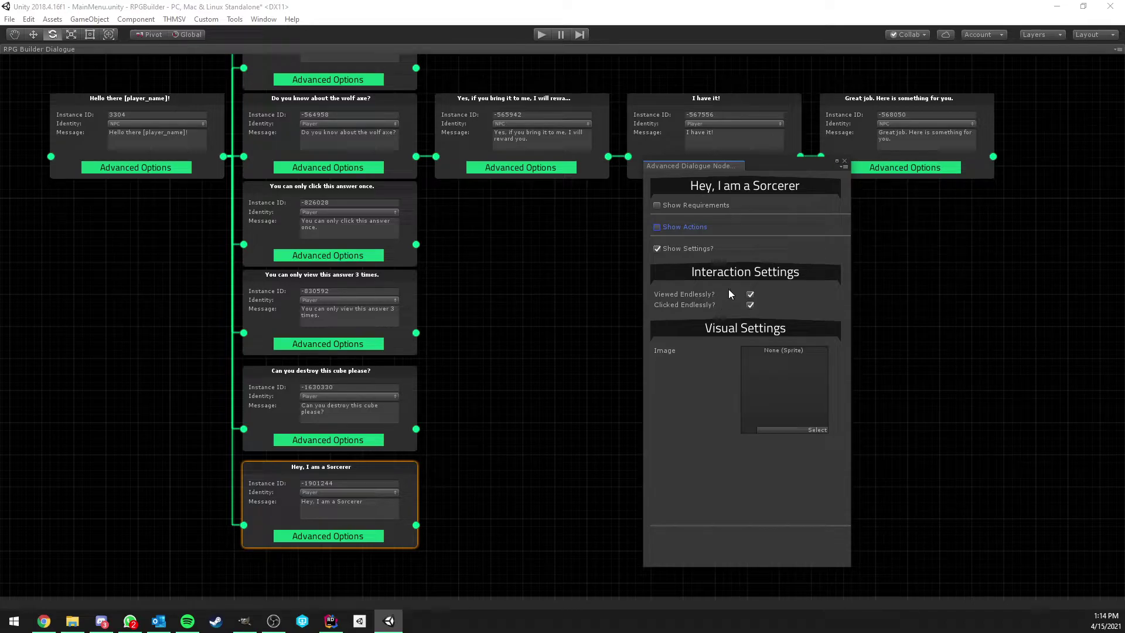
Step: Turn off Viewed Endlessly for the "Hey, I am a Sorcerer" node and select its View Times value for editing
scroll(528, 237, up, 3)
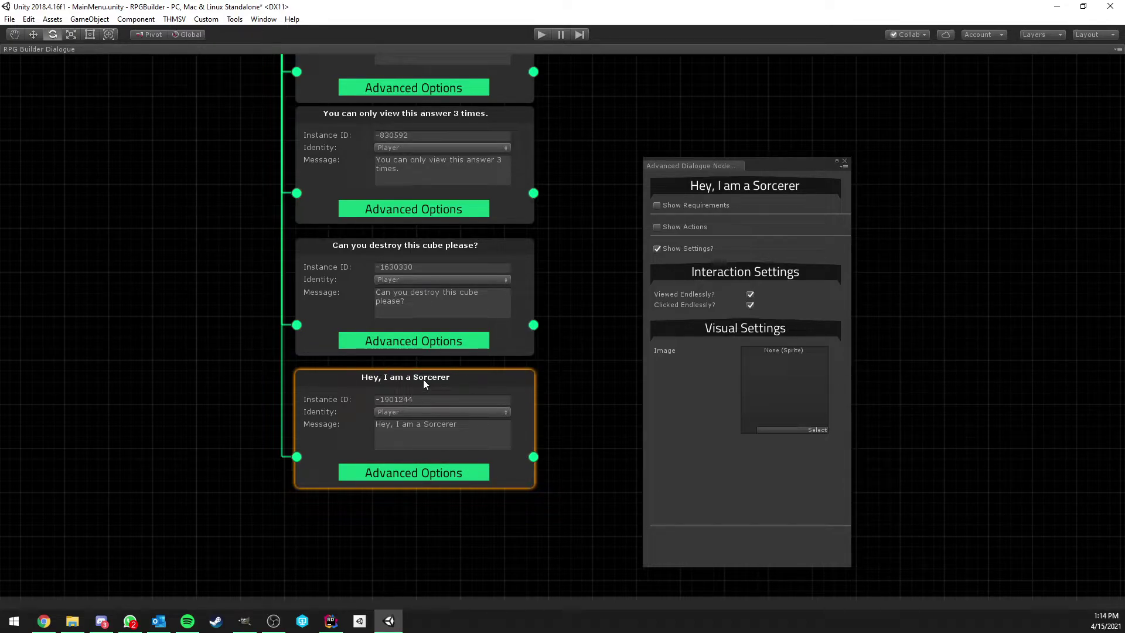
scroll(202, 180, down, 5)
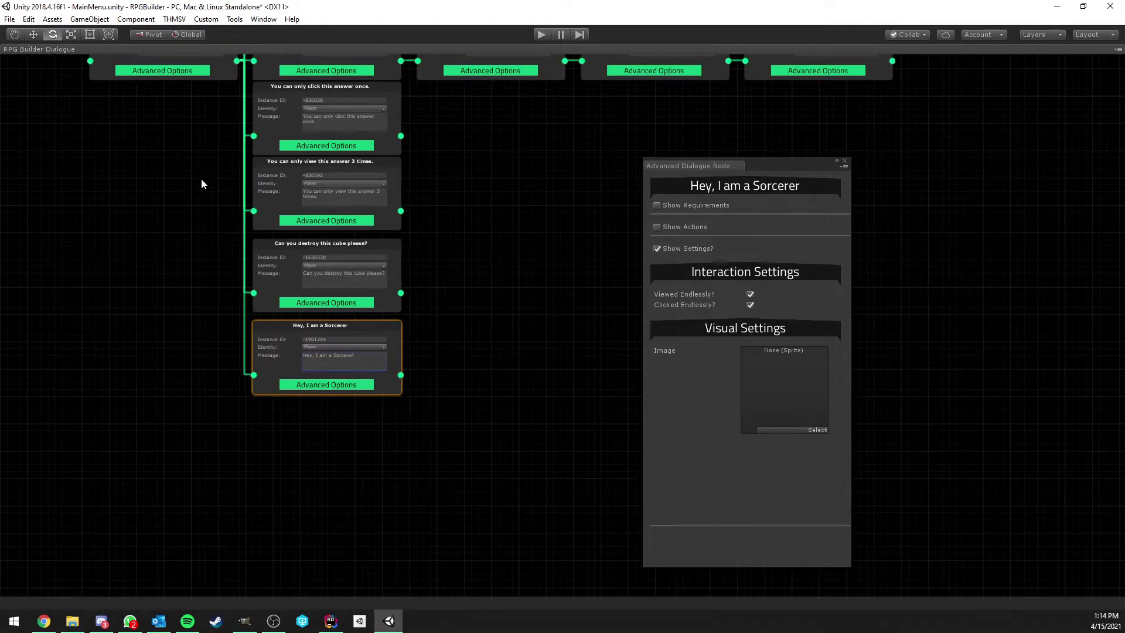
scroll(209, 157, up, 6)
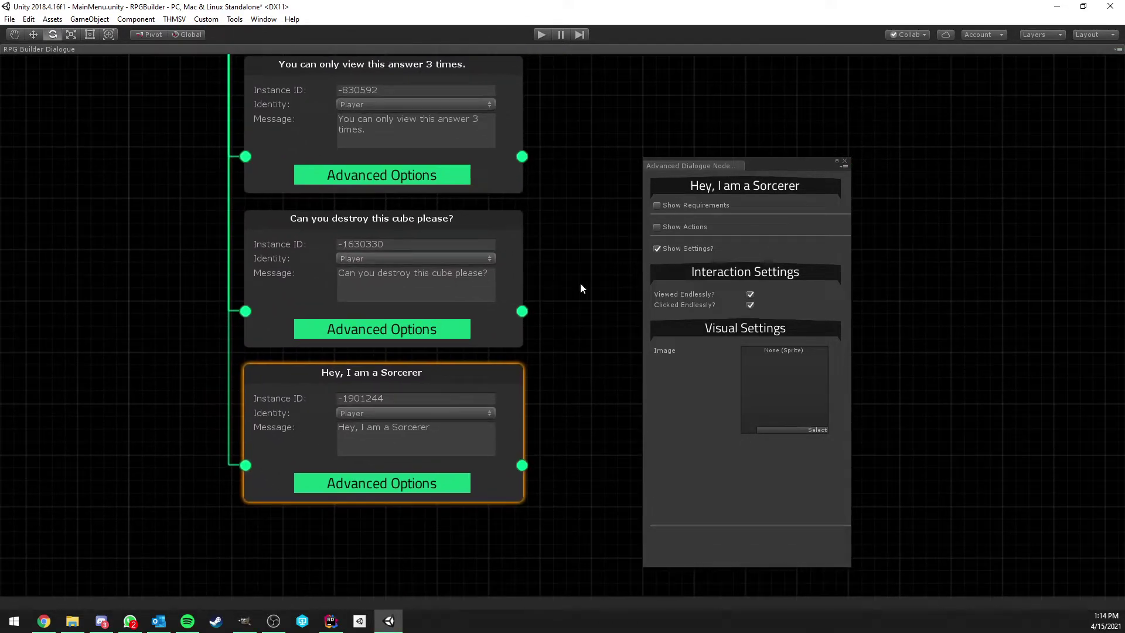
click(751, 294)
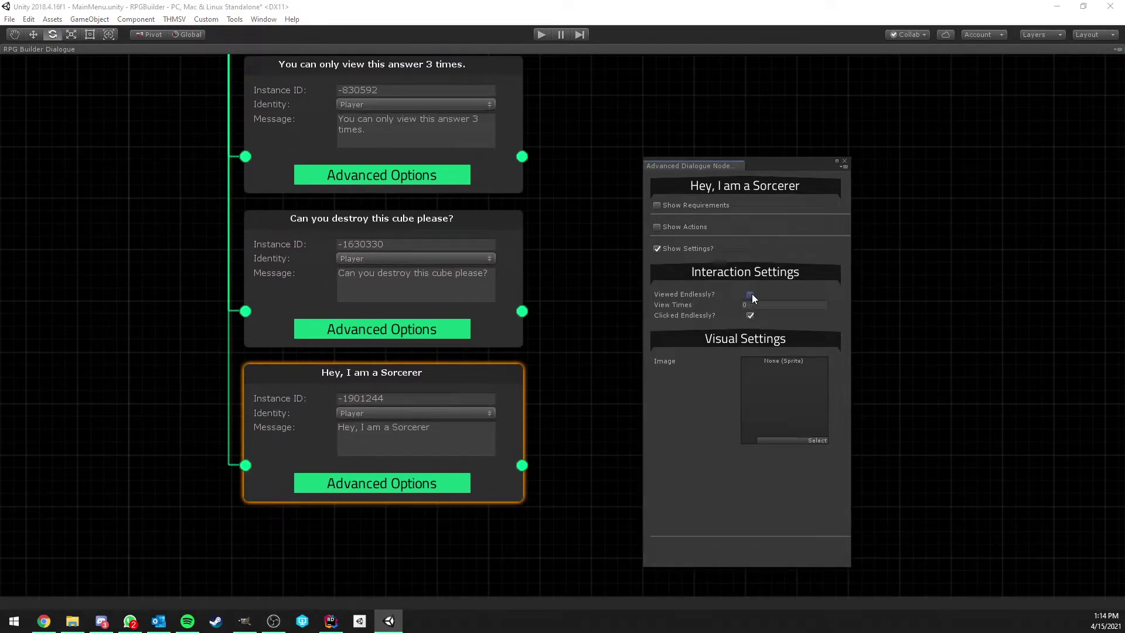
click(767, 304)
key(BackSpace)
drag(608, 280, 589, 276)
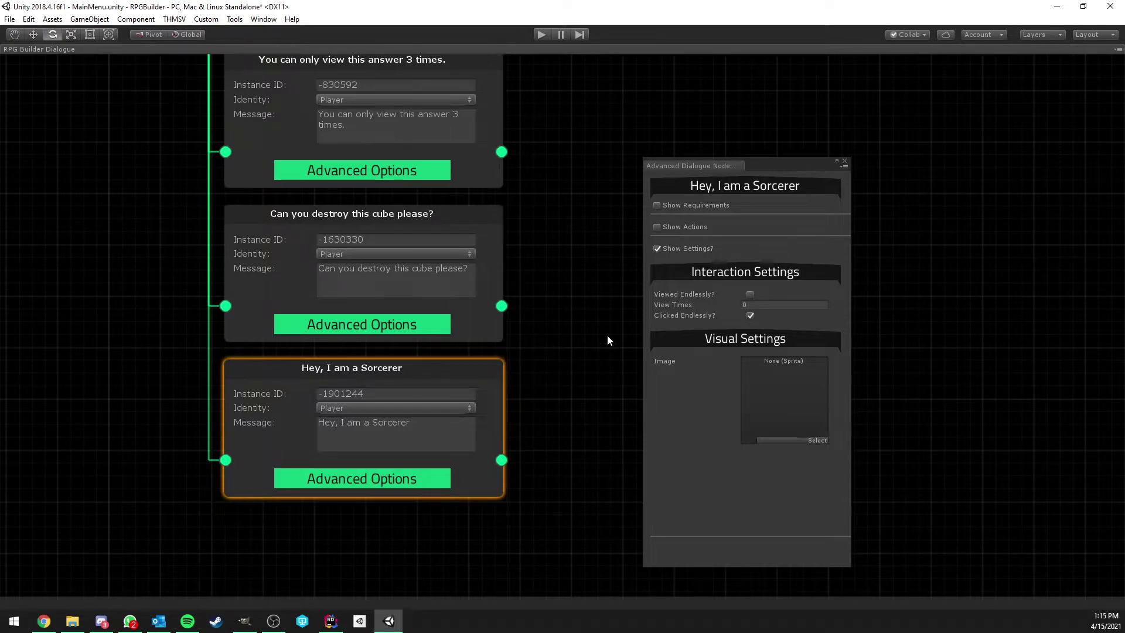
click(533, 366)
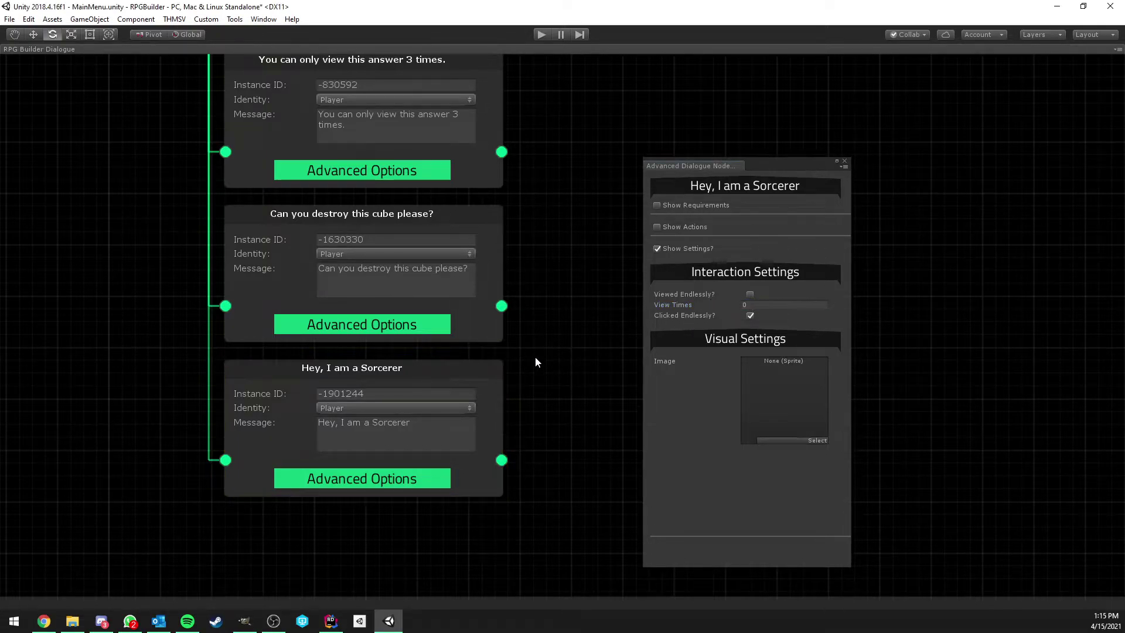
click(756, 305)
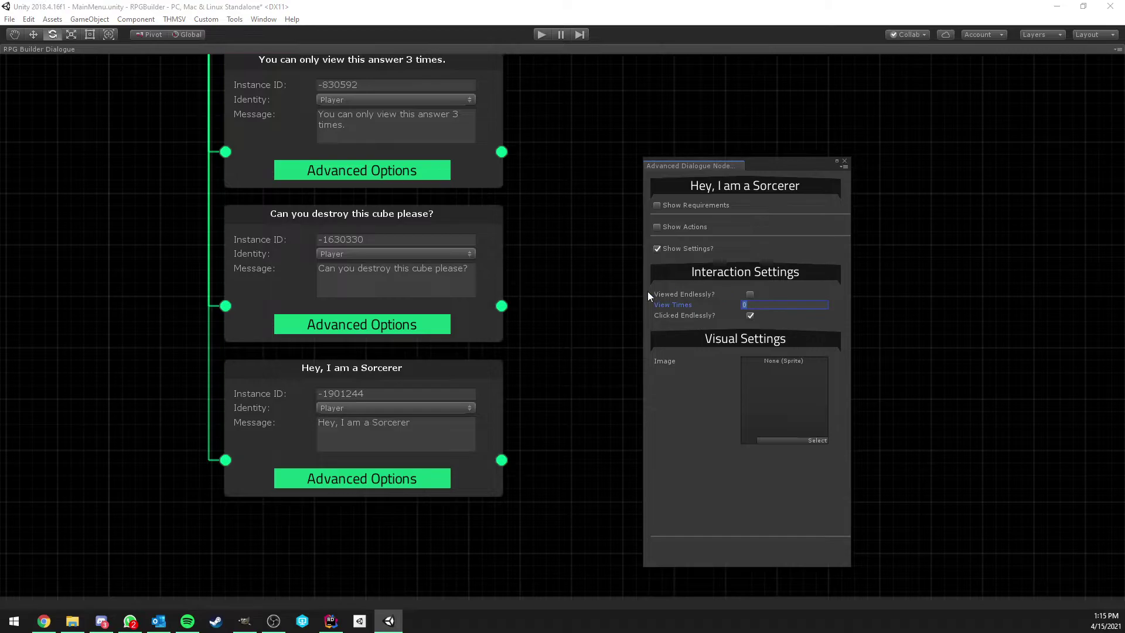
Step: Turn Viewed Endlessly back on for the Sorcerer node, and switch Clicked Endlessly off and on again
click(750, 295)
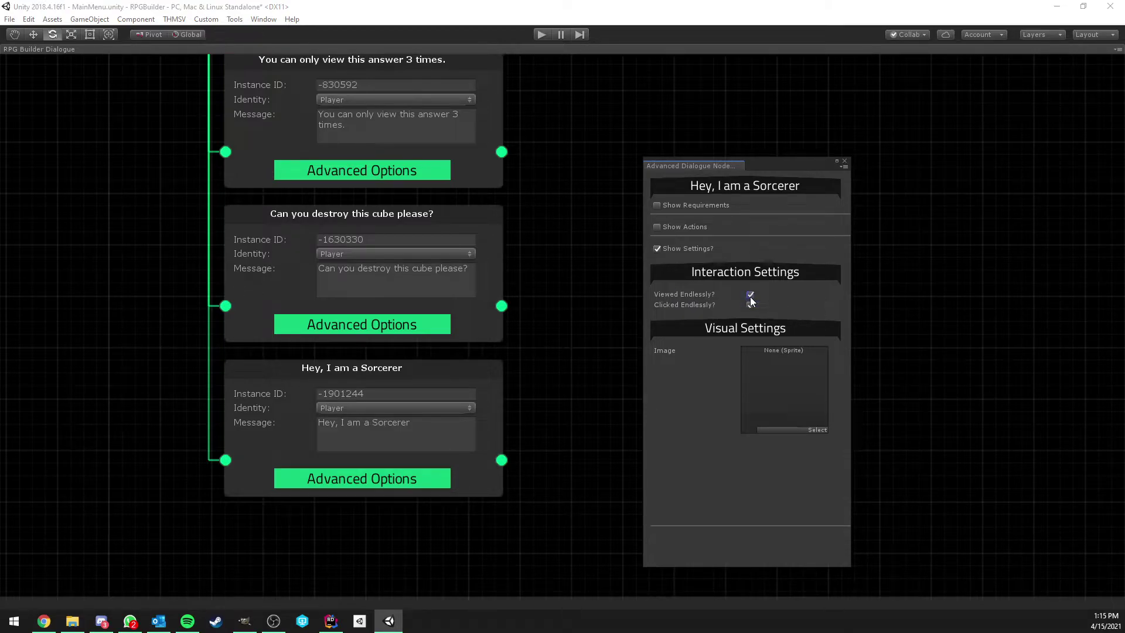
click(751, 305)
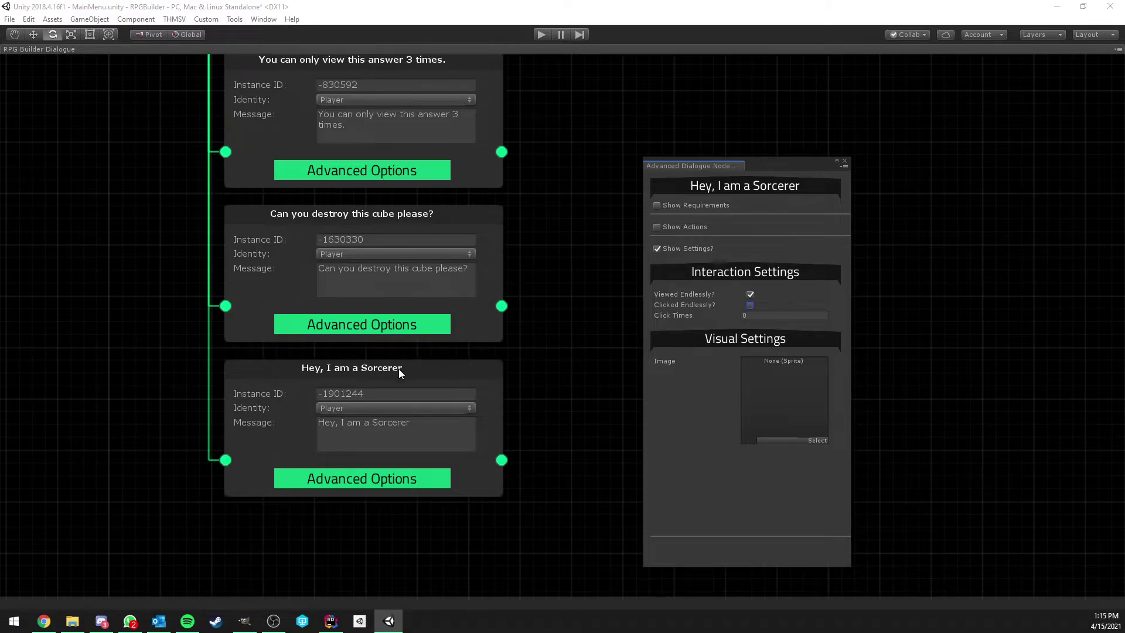
click(750, 305)
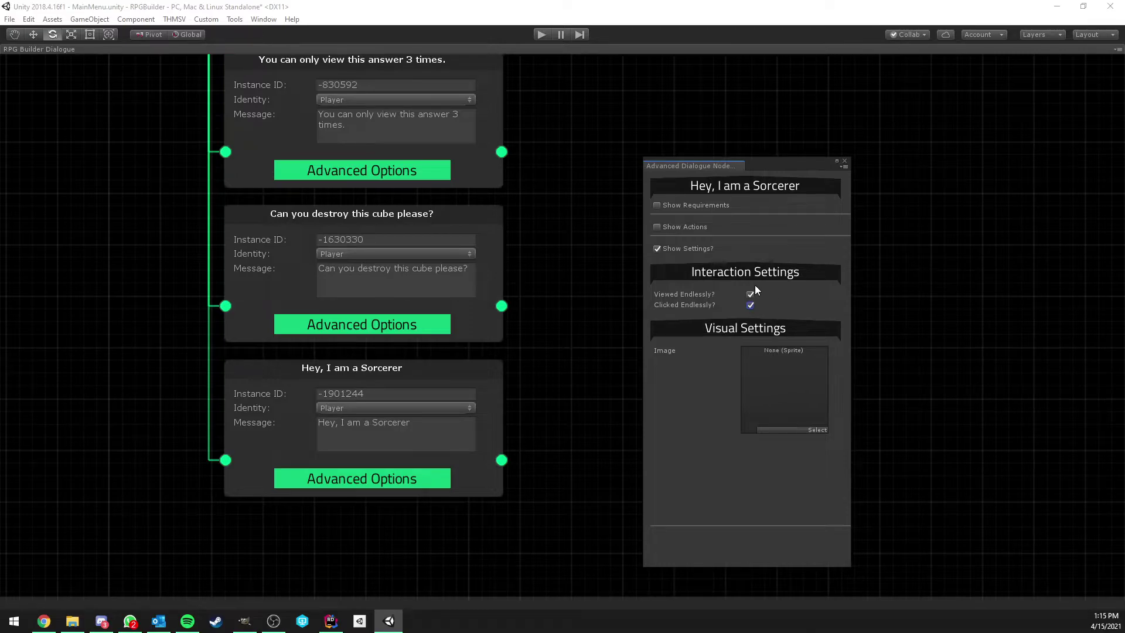
Step: Show the "Hi!" node's settings section with its image, and view the same settings for the "Hello there [player_name]!" node
scroll(552, 202, down, 3)
middle_drag(552, 202, 381, 260)
click(364, 247)
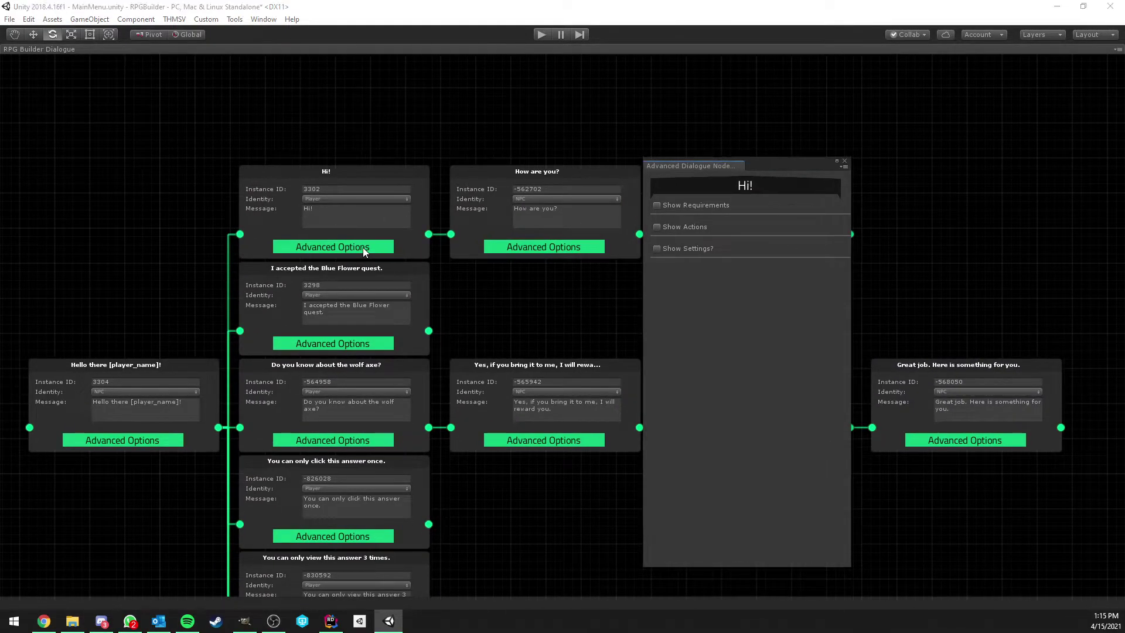
click(671, 257)
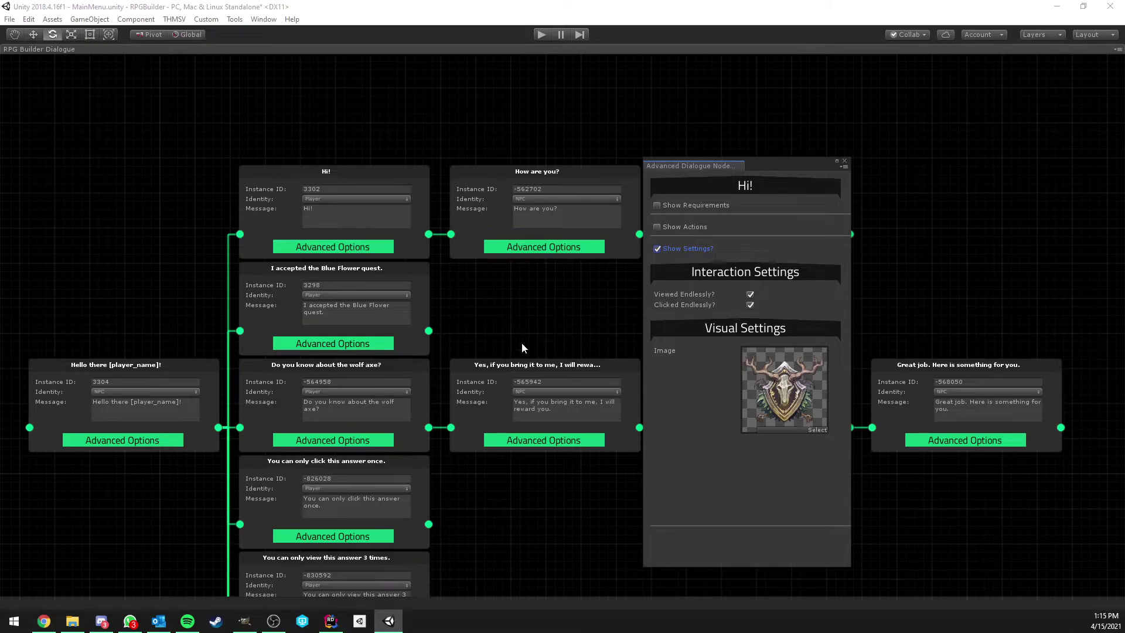
scroll(232, 255, up, 4)
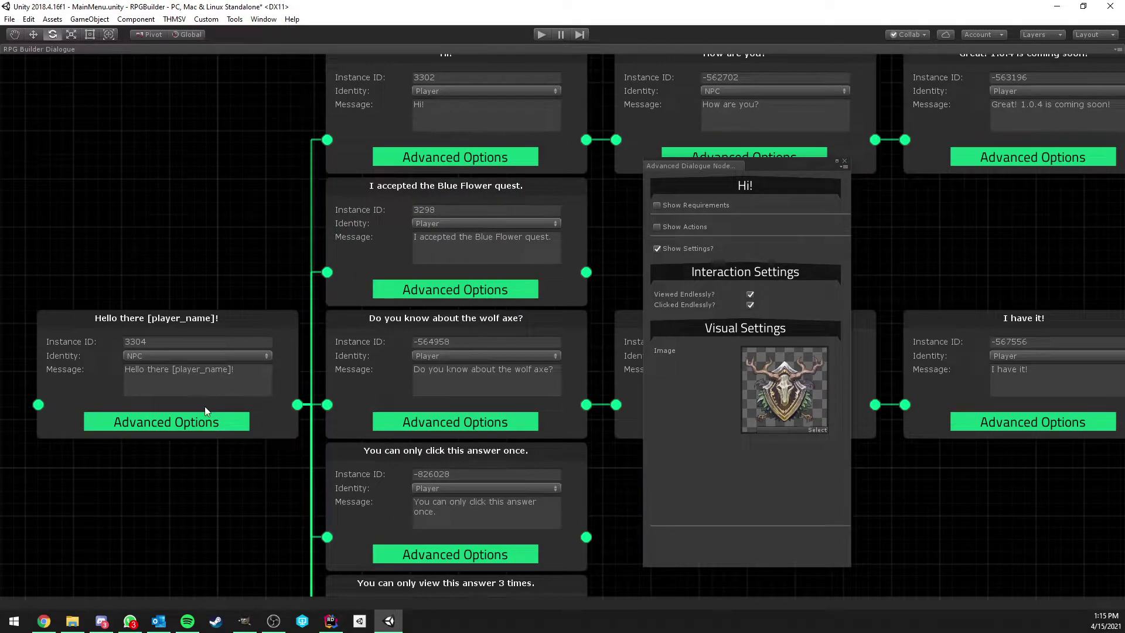
click(198, 423)
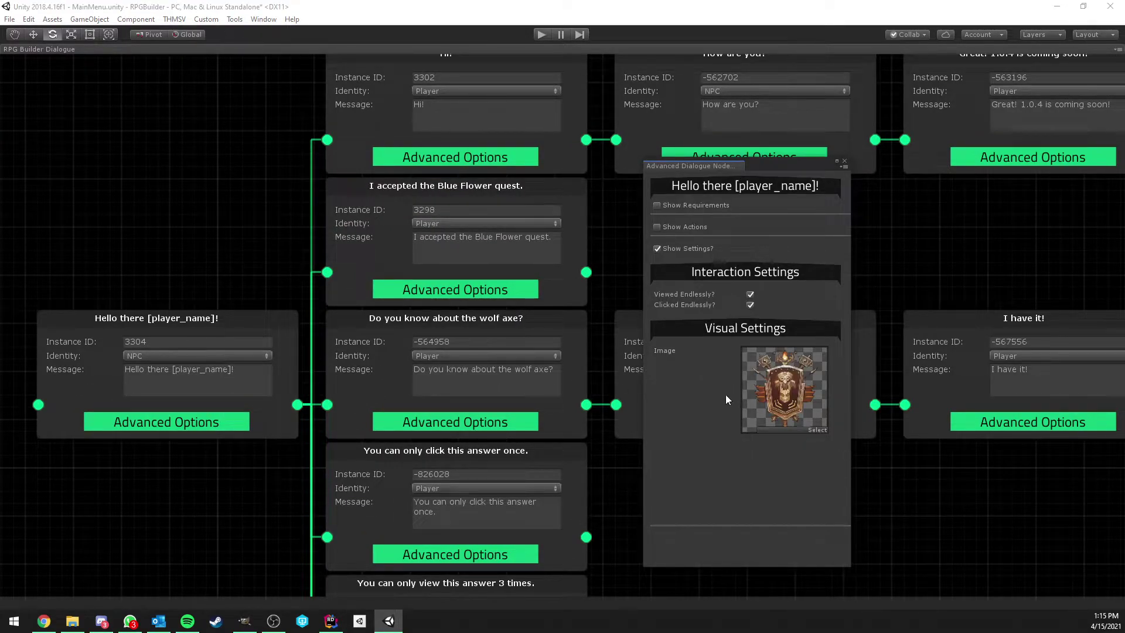
Step: Compare the advanced options of the "Hi!", "I accepted the Blue Flower quest." and "How are you?" nodes, returning to "Hello there [player_name]!"
scroll(258, 244, down, 4)
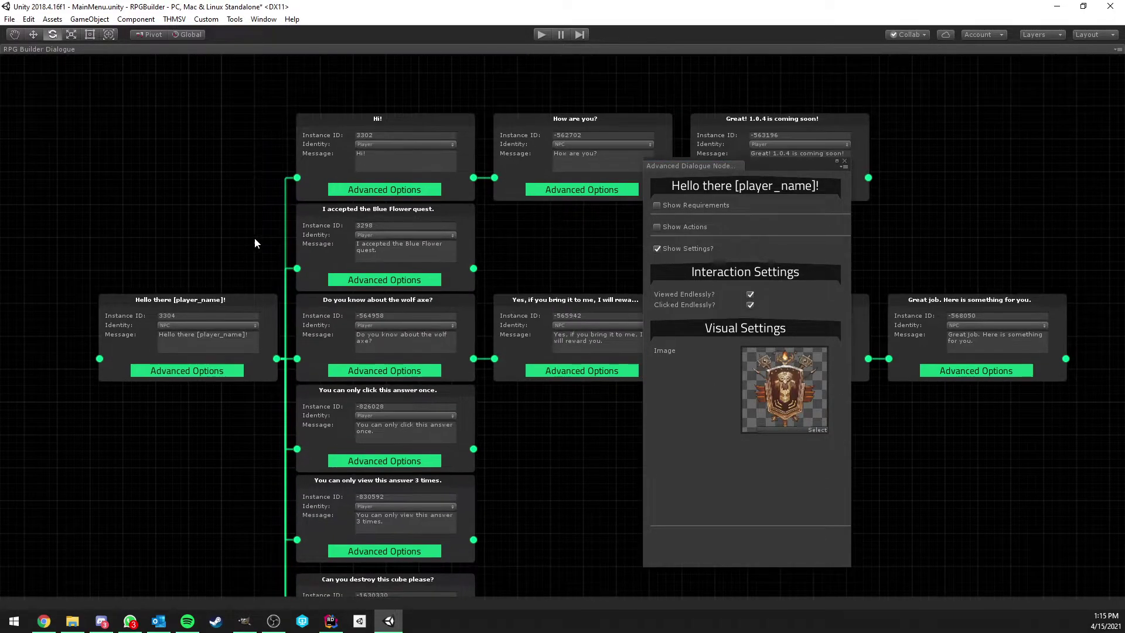
click(396, 189)
click(402, 276)
click(561, 190)
click(202, 371)
scroll(157, 306, up, 2)
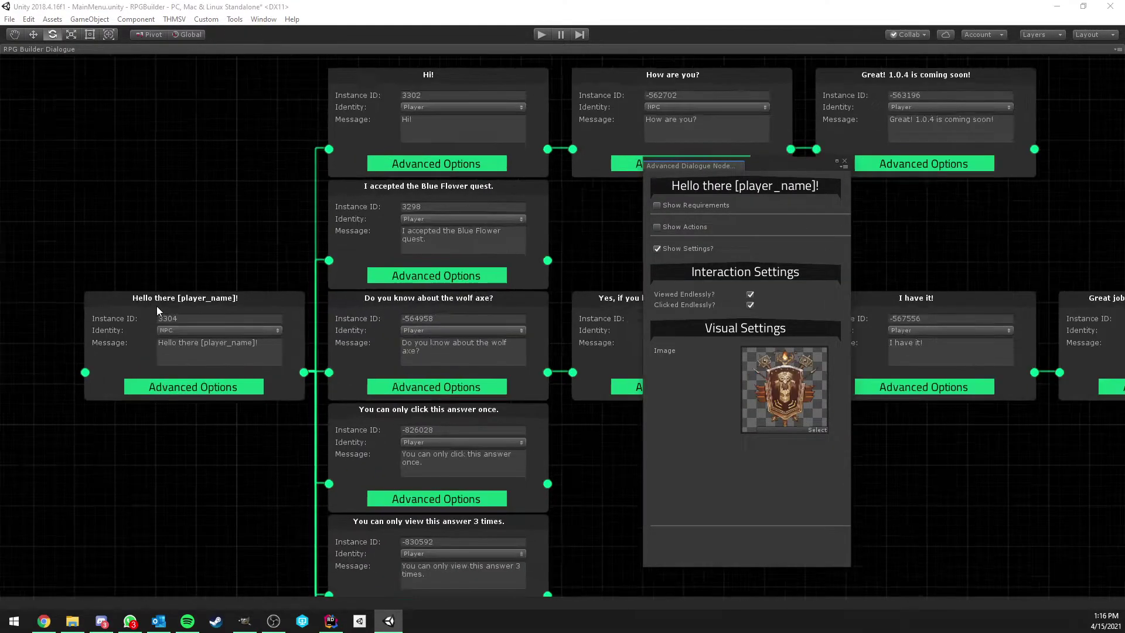
scroll(156, 306, up, 1)
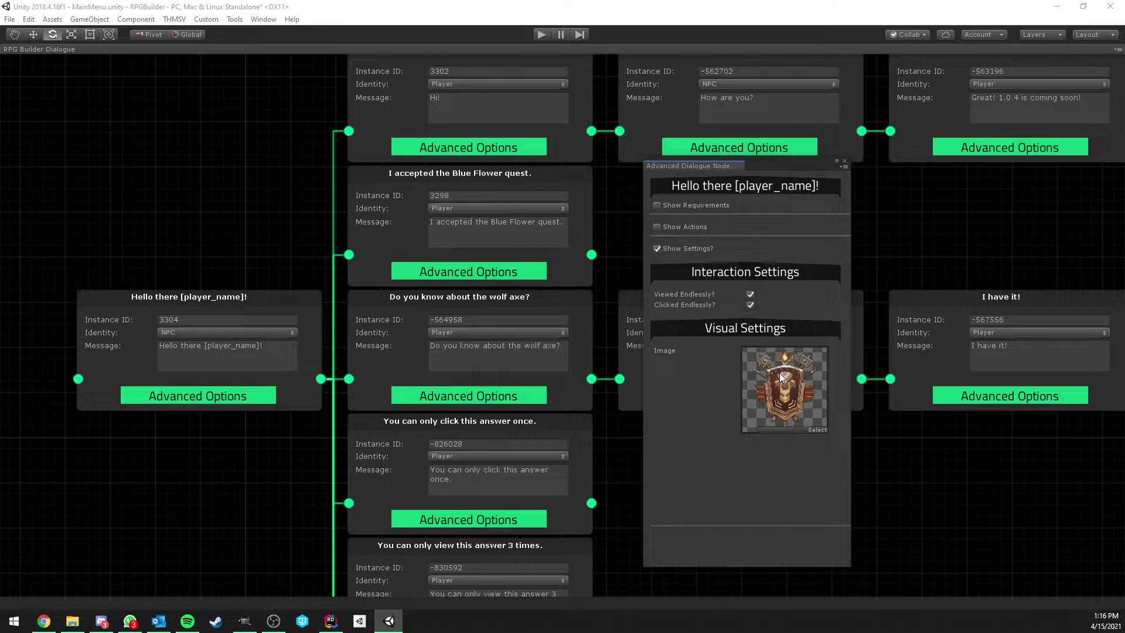
click(194, 396)
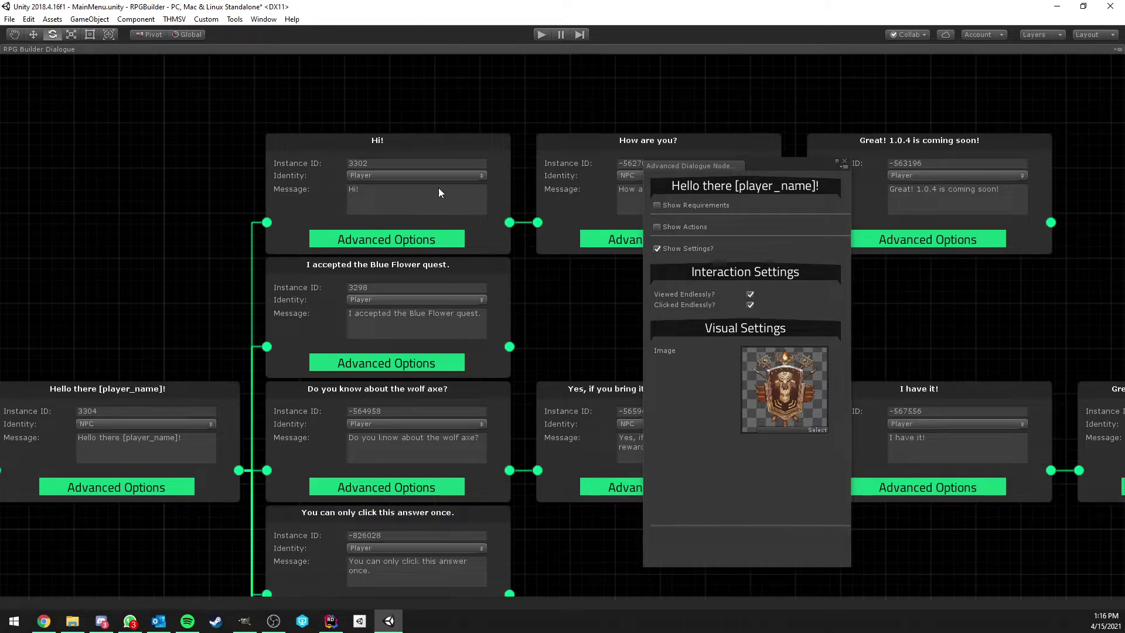
Step: Open the advanced options of the "How are you?" node and examine its visual settings image
drag(640, 198, 494, 205)
click(509, 247)
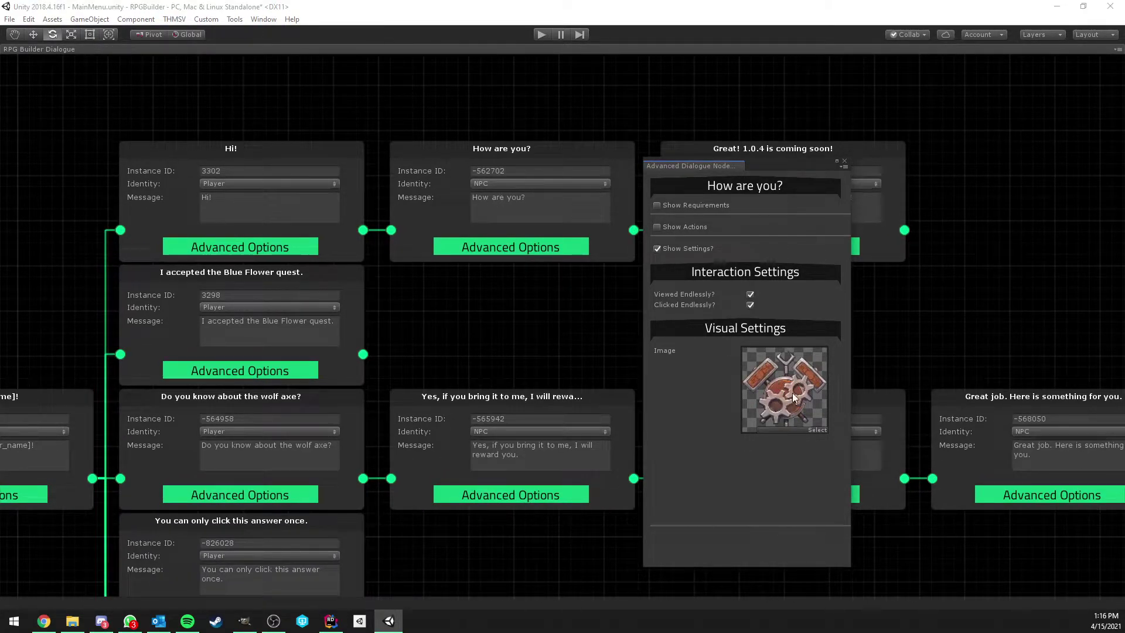
drag(563, 308, 562, 306)
scroll(561, 306, down, 3)
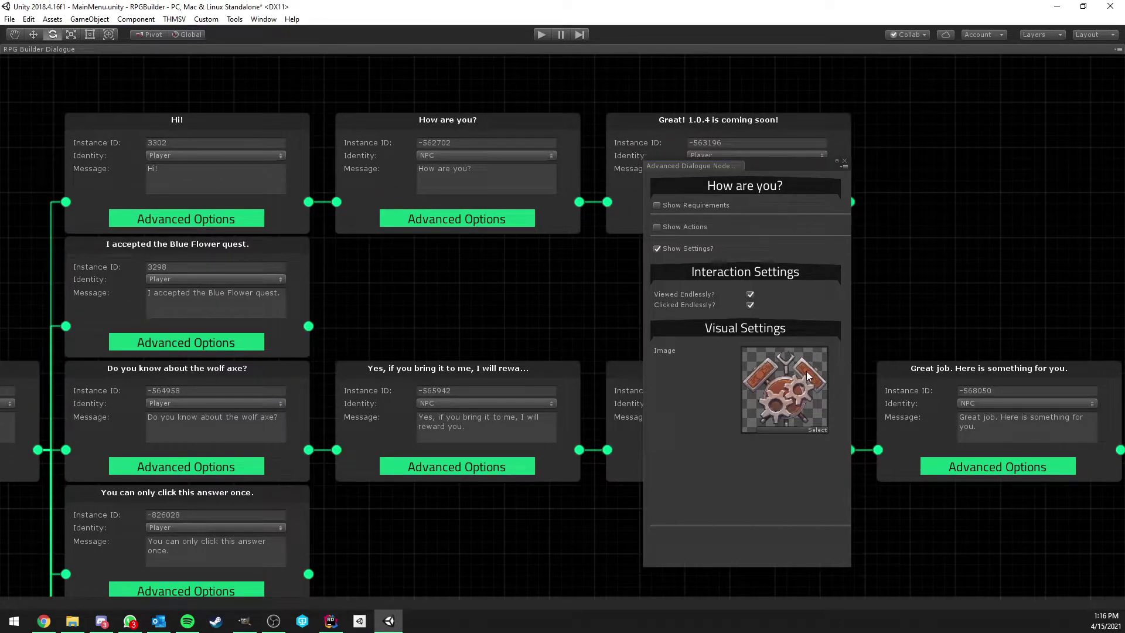